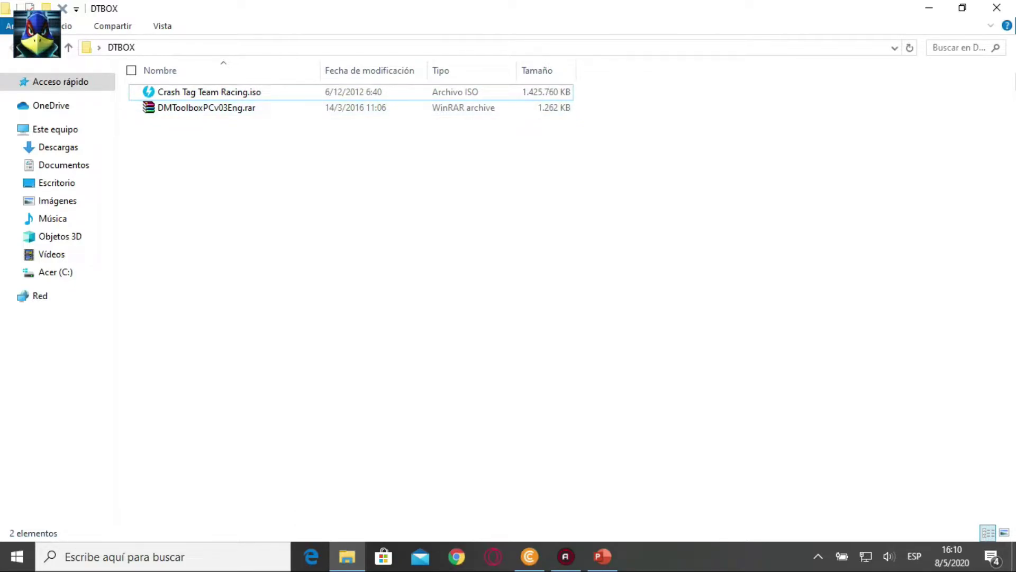
Extract DMToolboxPCv03Eng.rar directly into the DTBOX folder and deselect the archive.
{"action": "left_click", "coordinate": [243, 107]}
{"action": "right_click", "coordinate": [243, 107]}
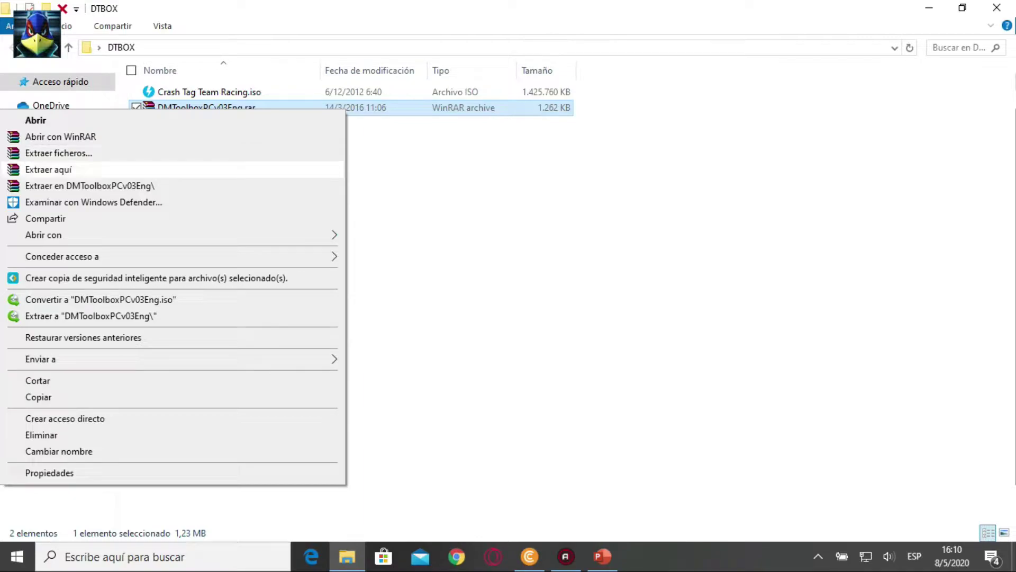
{"action": "left_click", "coordinate": [48, 170]}
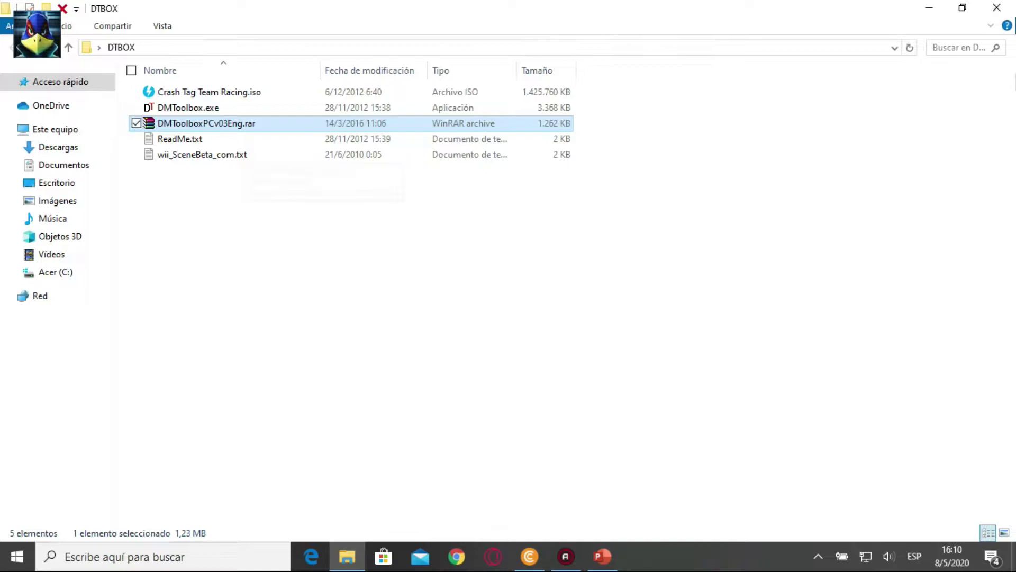
{"action": "left_click", "coordinate": [136, 122]}
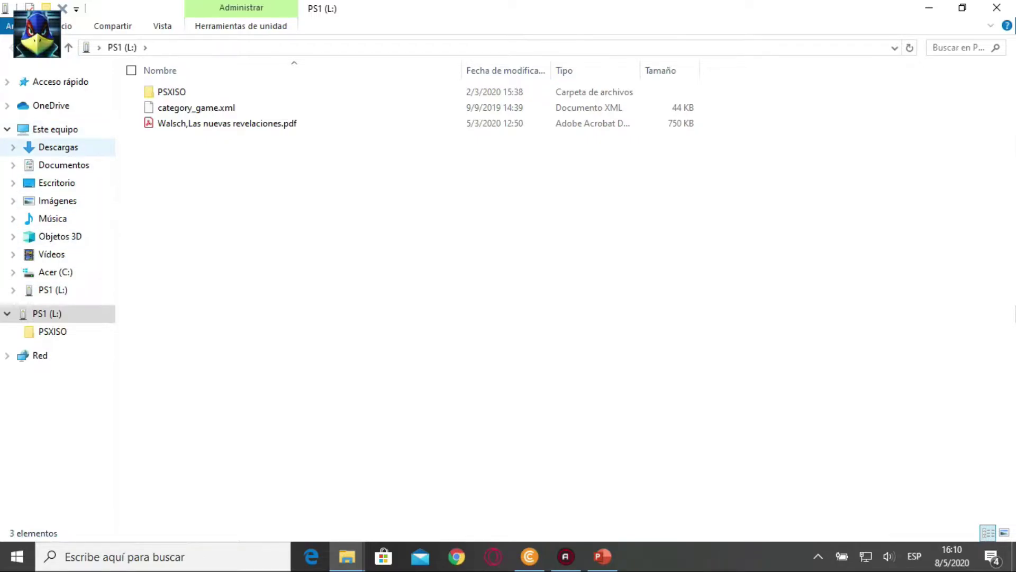
Open the format settings for the PS1 (L:) USB drive from the computer's list of drives.
{"action": "left_click", "coordinate": [55, 130]}
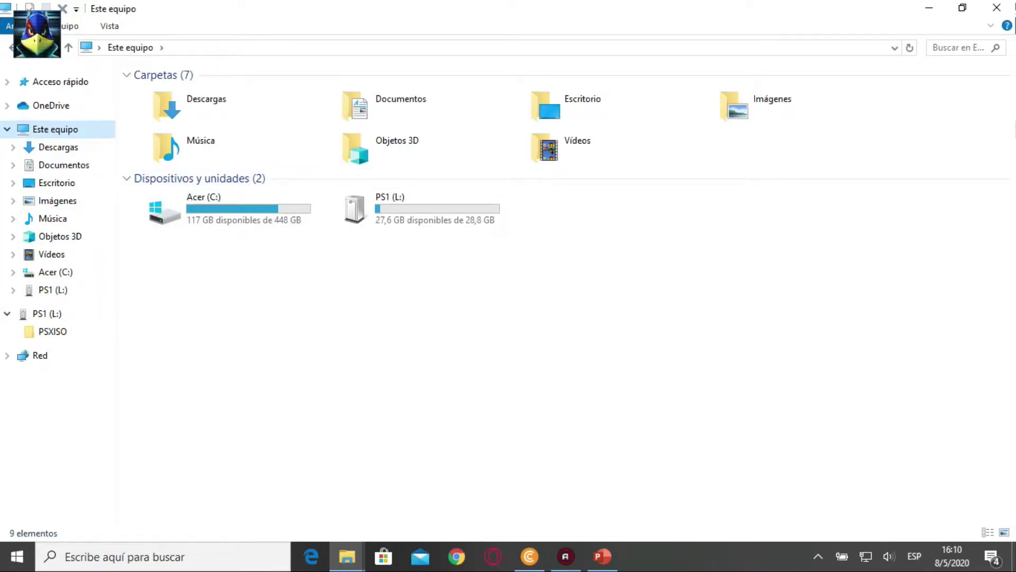
{"action": "left_click", "coordinate": [403, 209]}
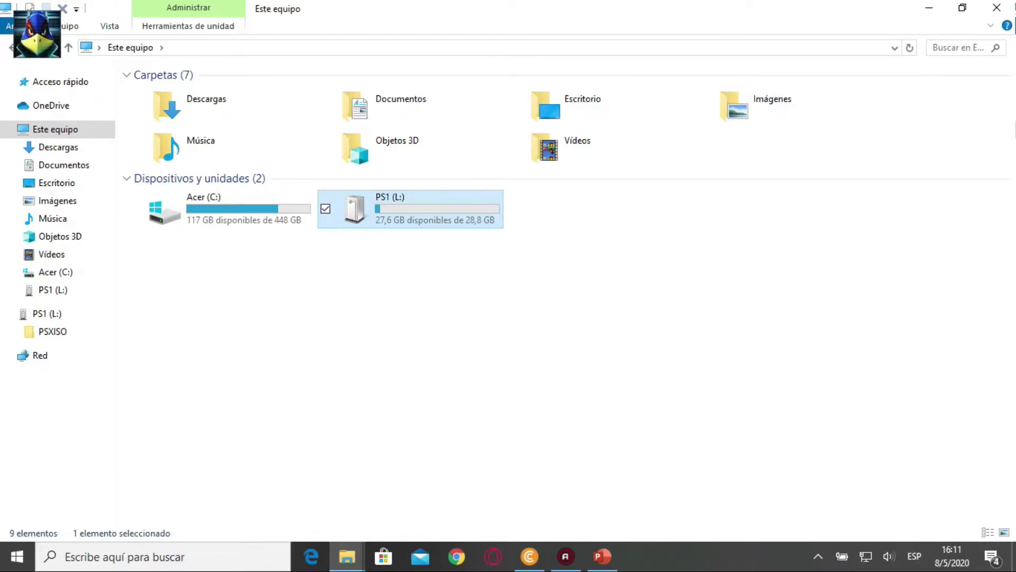
{"action": "key", "text": "shift+F10"}
{"action": "key", "text": "Down"}
{"action": "key", "text": "Down"}
{"action": "key", "text": "Down"}
{"action": "key", "text": "Down"}
{"action": "key", "text": "Down"}
{"action": "key", "text": "Down"}
{"action": "key", "text": "Down"}
{"action": "key", "text": "Down"}
{"action": "key", "text": "Down"}
{"action": "key", "text": "Down"}
{"action": "key", "text": "Down"}
{"action": "key", "text": "Down"}
{"action": "key", "text": "Down"}
{"action": "key", "text": "Down"}
{"action": "key", "text": "Down"}
{"action": "key", "text": "Down"}
{"action": "key", "text": "Down"}
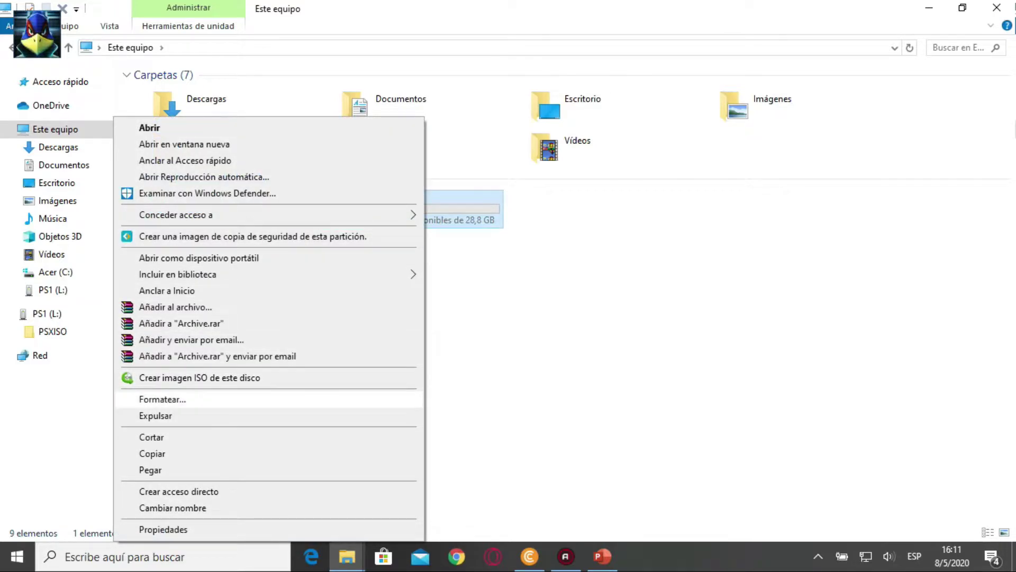
{"action": "key", "text": "Up"}
{"action": "key", "text": "Return"}
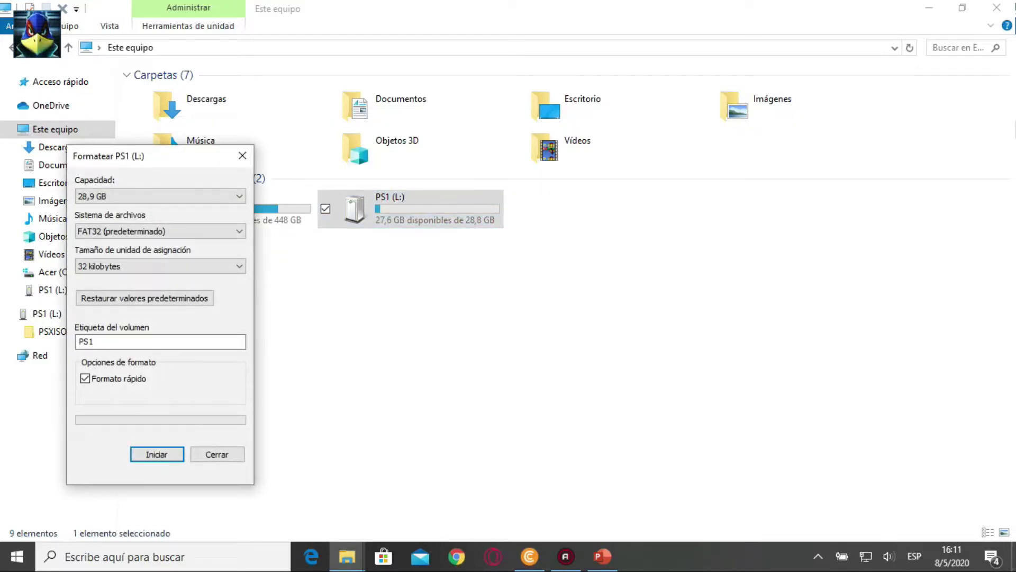
Examine the available allocation unit sizes and file systems in the drive's format settings.
{"action": "key", "text": "Tab"}
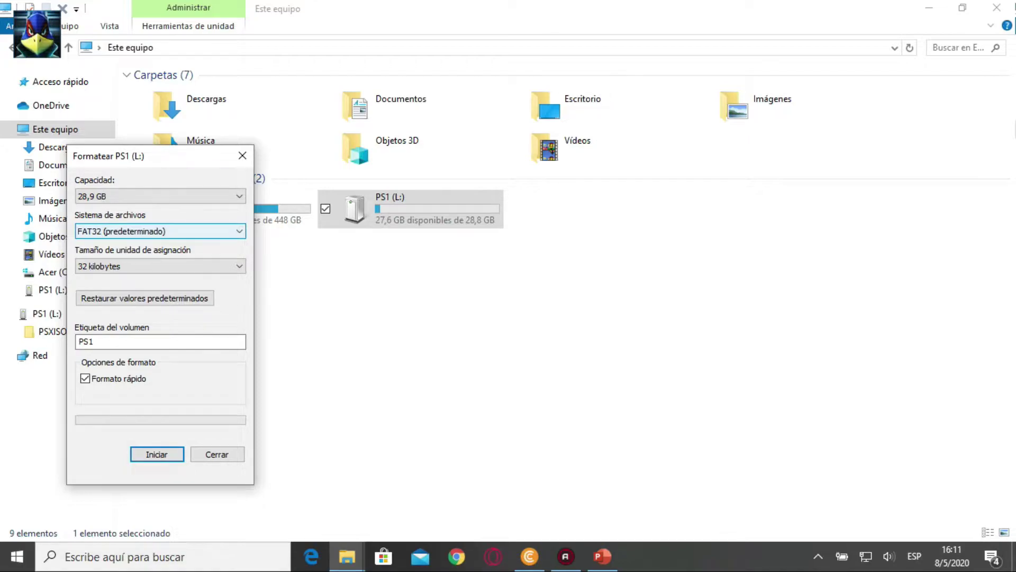
{"action": "key", "text": "Tab"}
{"action": "key", "text": "alt+Down"}
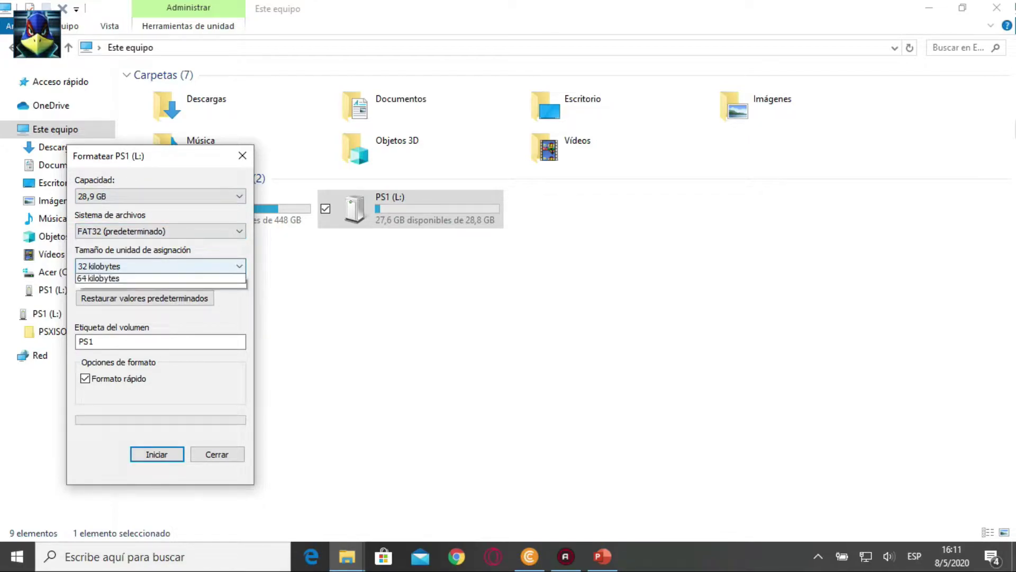
{"action": "key", "text": "Escape"}
{"action": "key", "text": "shift+Tab"}
{"action": "key", "text": "alt+Down"}
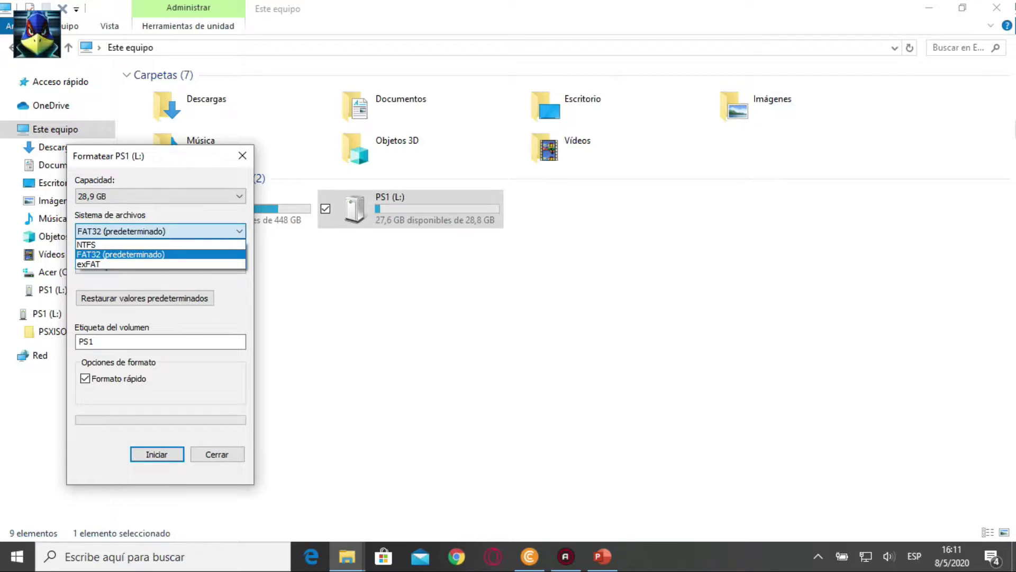
{"action": "key", "text": "Down"}
{"action": "key", "text": "Up"}
{"action": "key", "text": "Up"}
{"action": "key", "text": "Escape"}
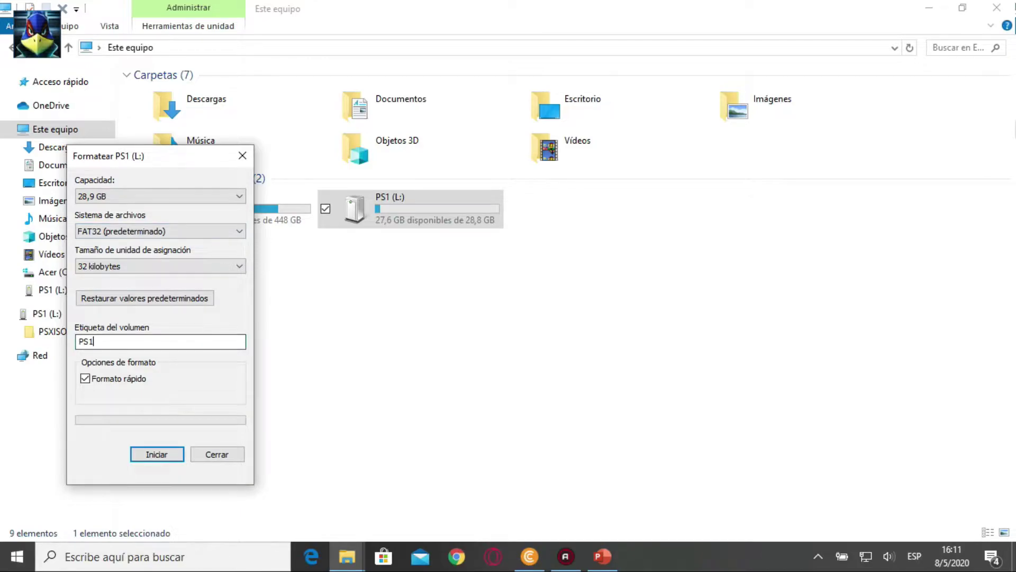
Clear the volume label and quick-format drive L: as FAT32 with 32-kilobyte allocation units.
{"action": "key", "text": "Tab"}
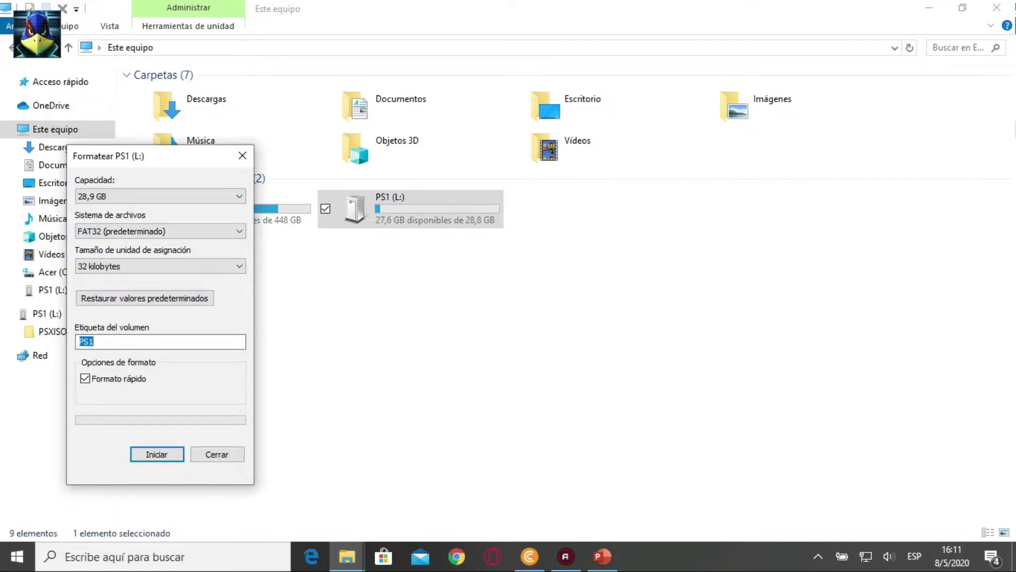
{"action": "key", "text": "BackSpace"}
{"action": "key", "text": "Return"}
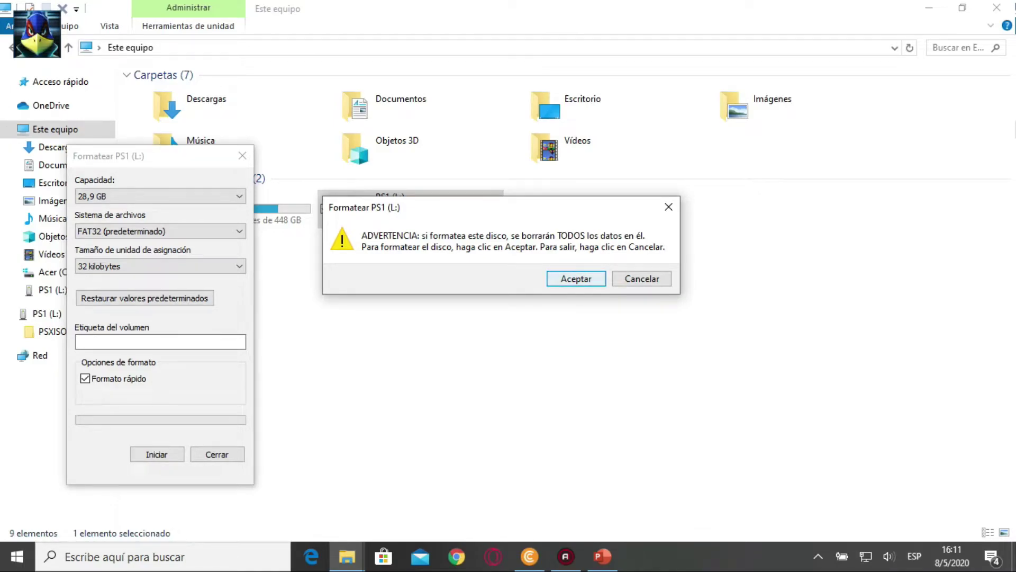
{"action": "key", "text": "Return"}
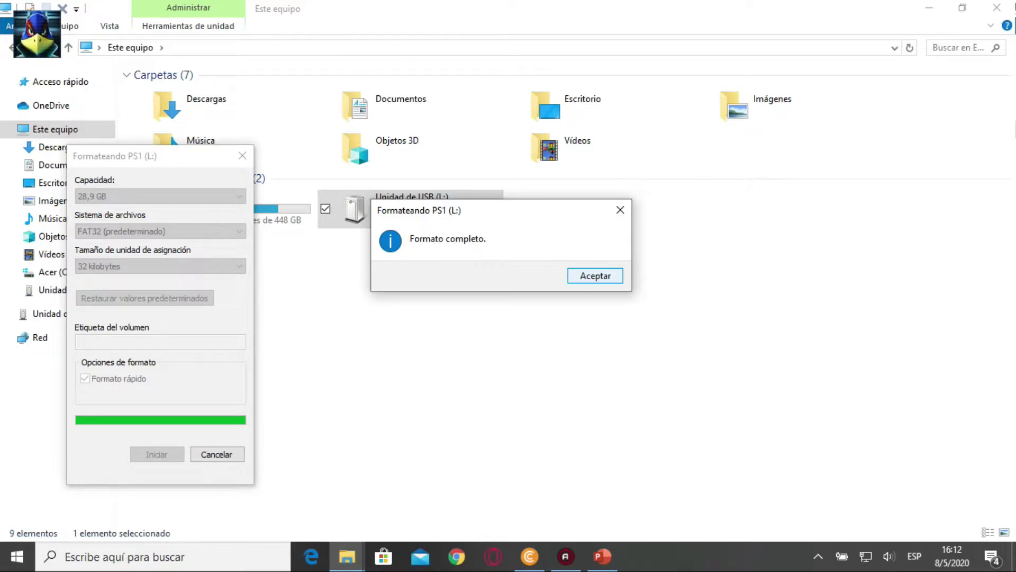
{"action": "key", "text": "Return"}
{"action": "key", "text": "Escape"}
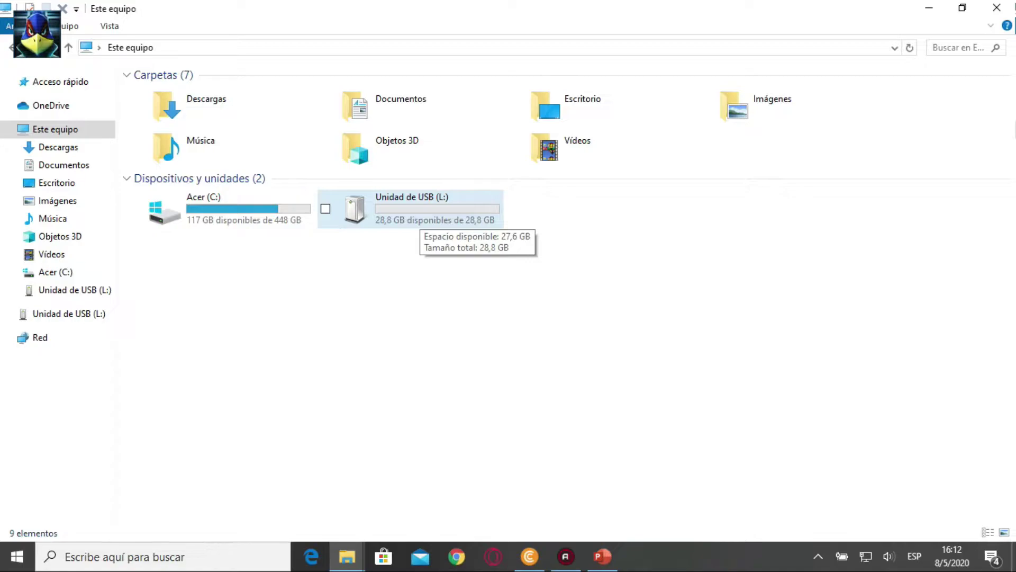
Create a folder named games in the root of the USB drive (L:).
{"action": "double_click", "coordinate": [416, 217]}
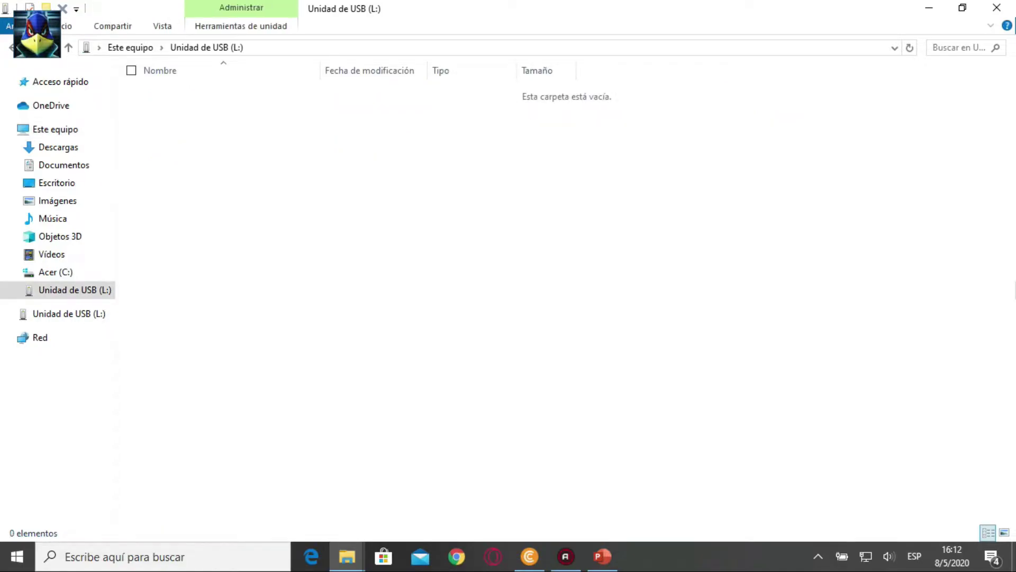
{"action": "right_click", "coordinate": [177, 223]}
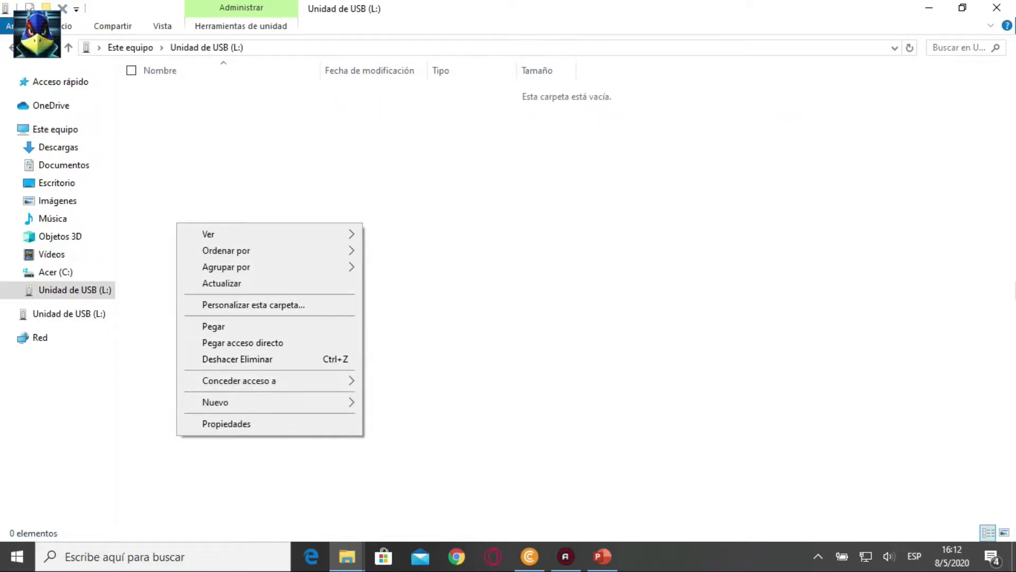
{"action": "left_click", "coordinate": [216, 403]}
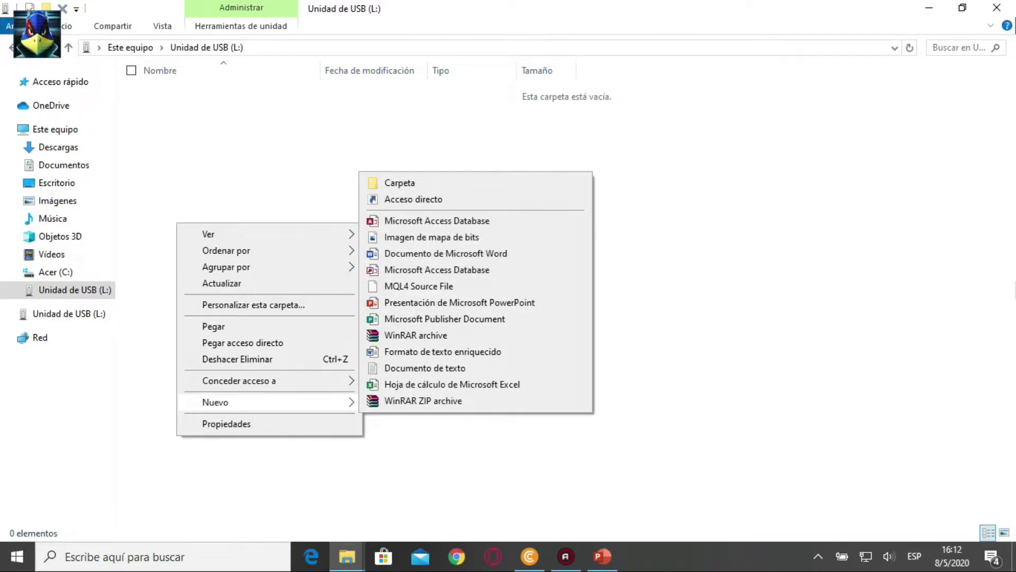
{"action": "left_click", "coordinate": [399, 183]}
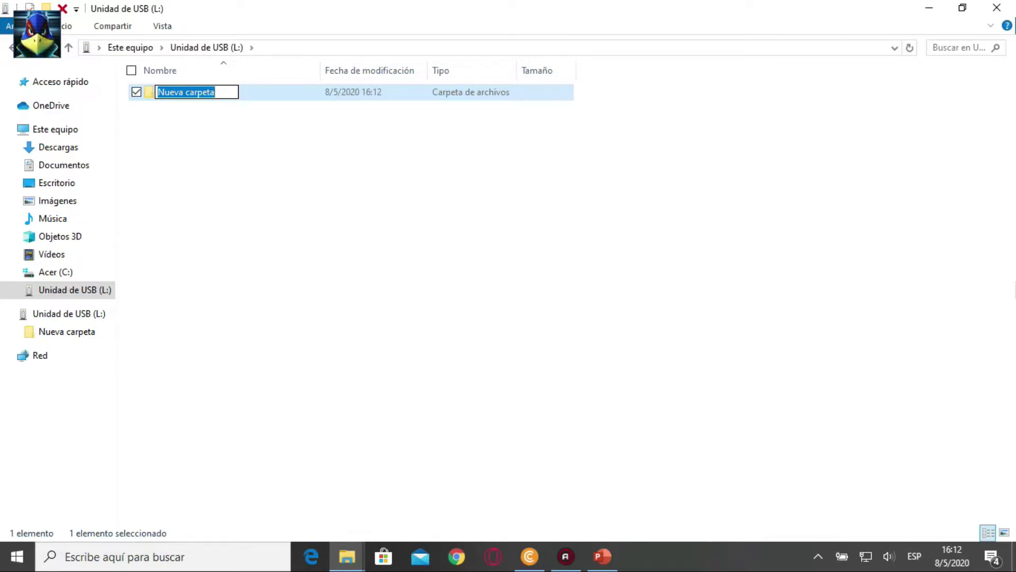
{"action": "type", "text": "games"}
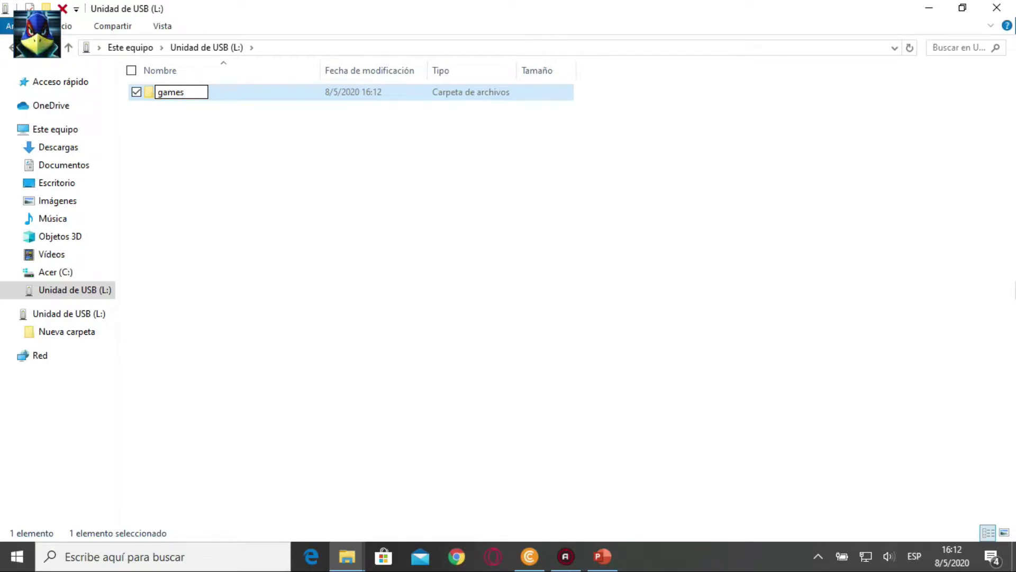
{"action": "key", "text": "Return"}
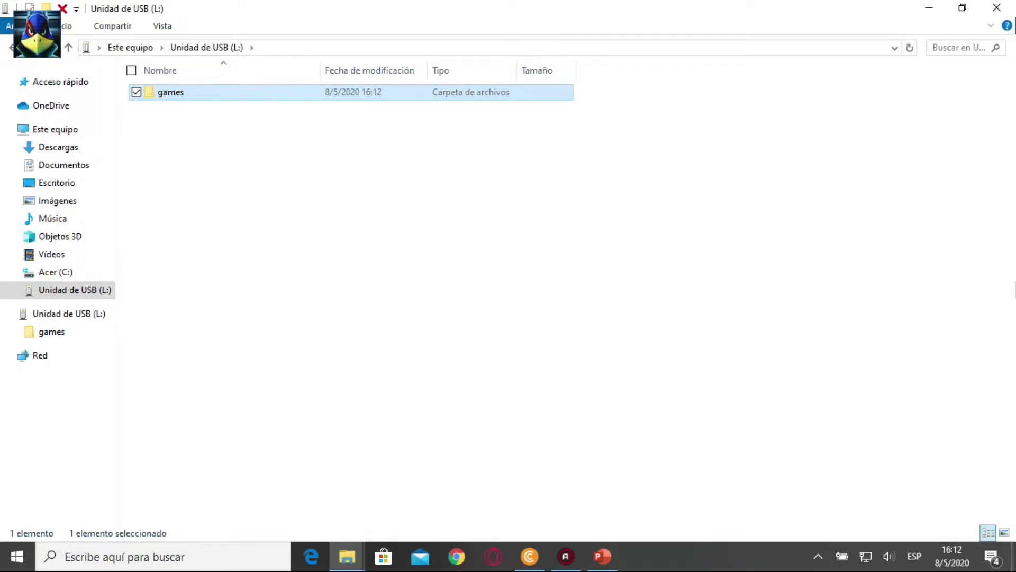
Return to the DTBOX folder, run DMToolbox.exe as administrator and accept its free-software notice.
{"action": "left_click", "coordinate": [130, 47]}
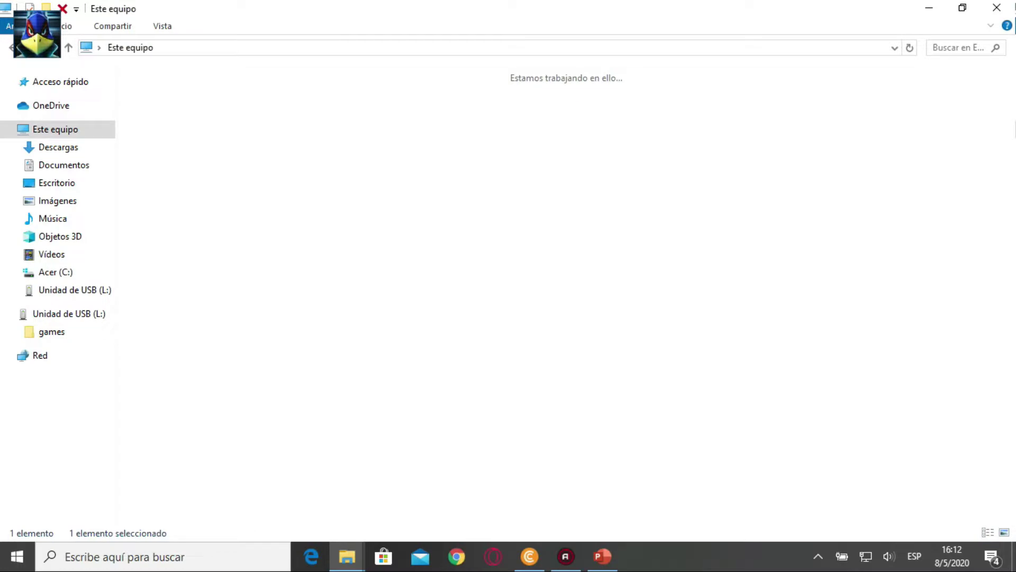
{"action": "mouse_move", "coordinate": [346, 555]}
{"action": "left_click", "coordinate": [265, 485]}
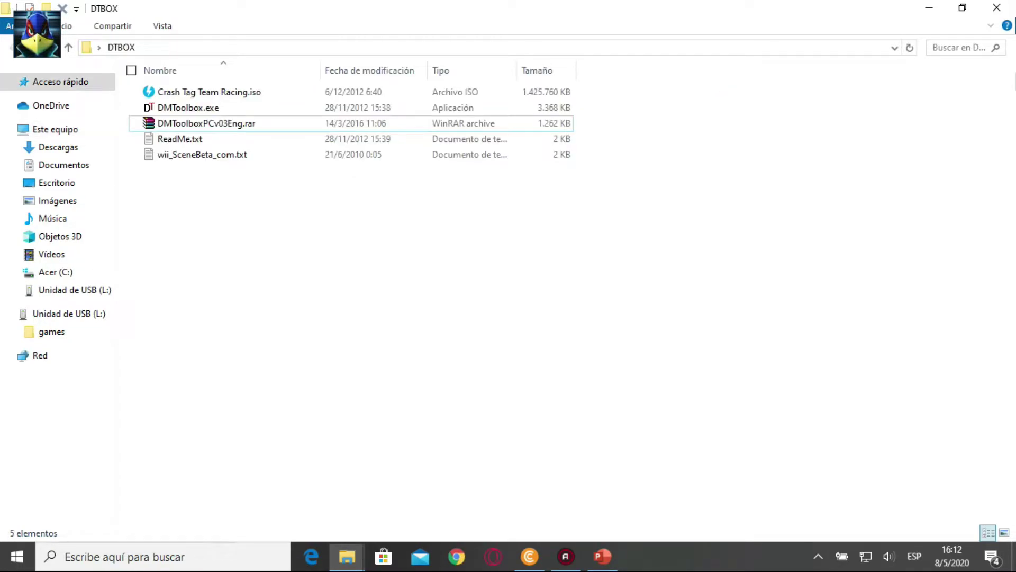
{"action": "left_click", "coordinate": [206, 122]}
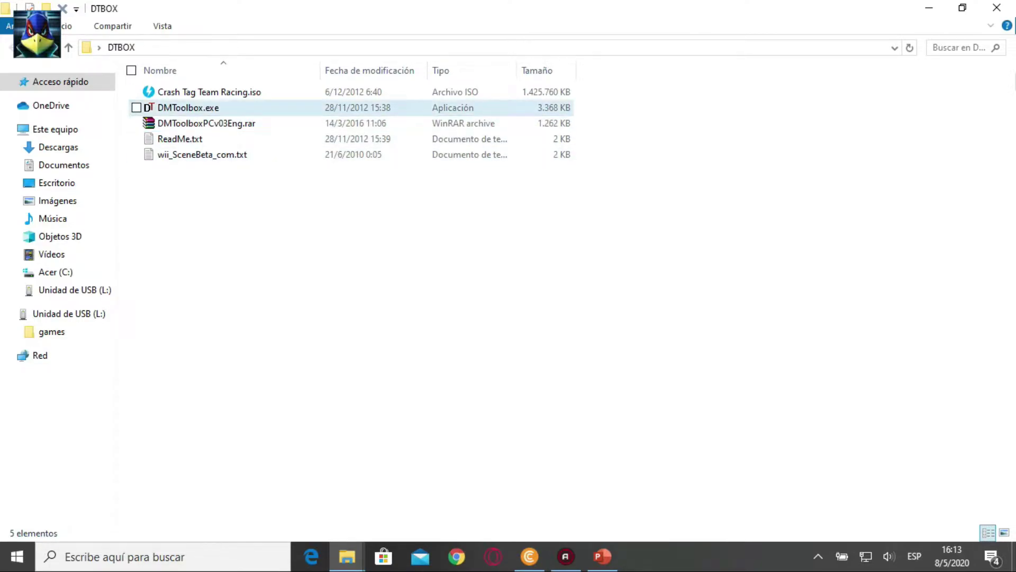
{"action": "left_click", "coordinate": [188, 107]}
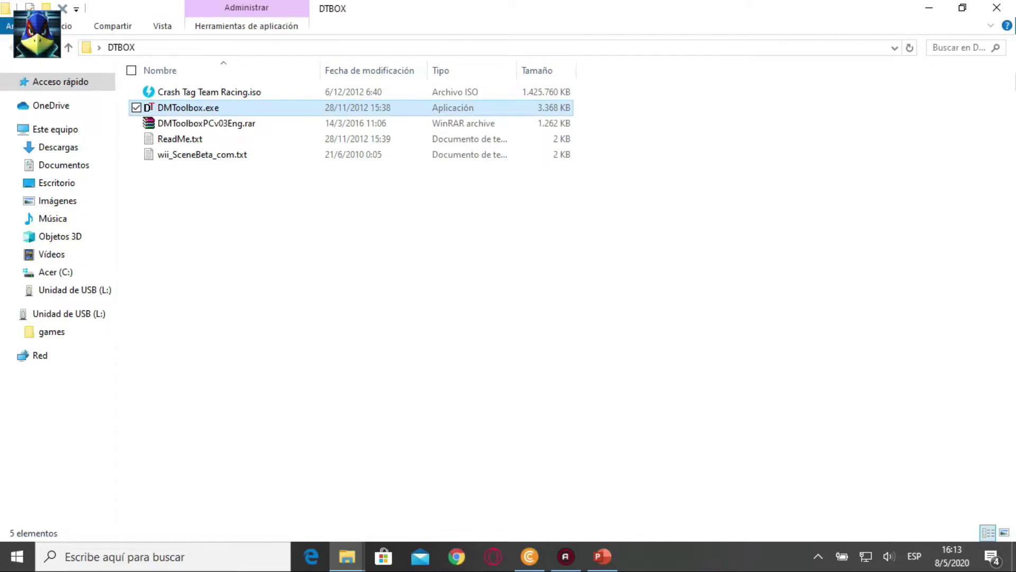
{"action": "key", "text": "shift+F10"}
{"action": "key", "text": "Down"}
{"action": "key", "text": "Down"}
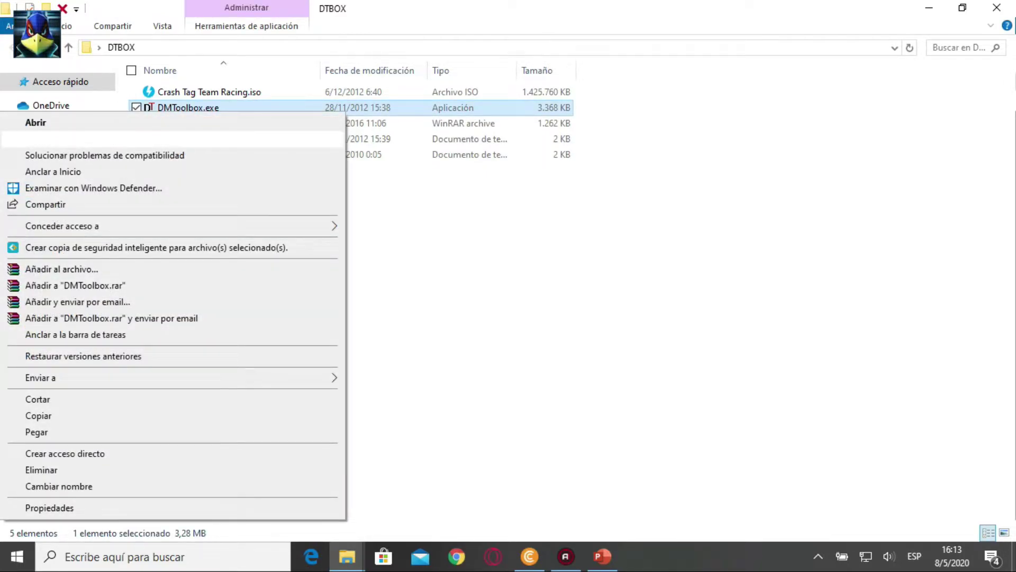
{"action": "key", "text": "Return"}
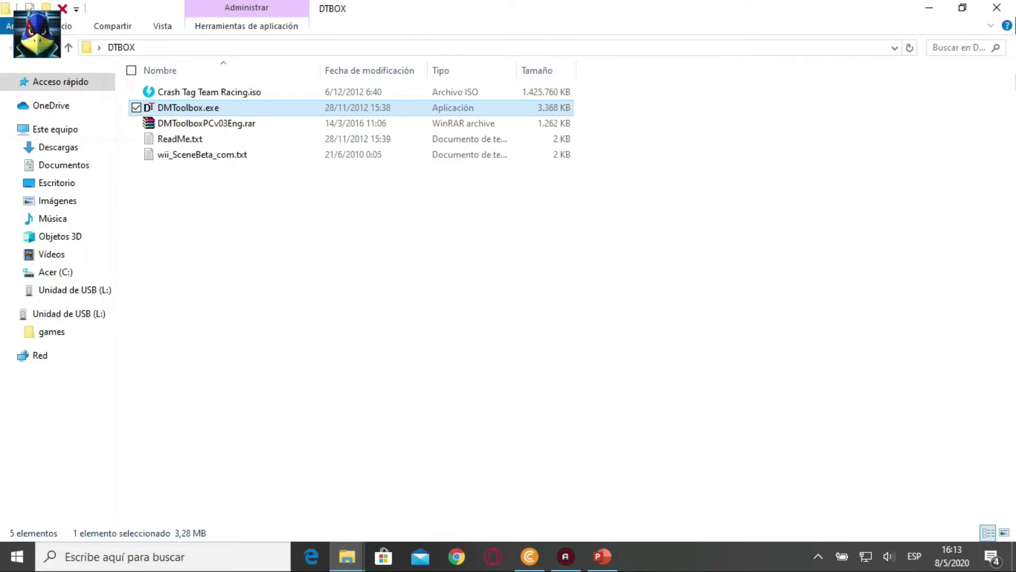
{"action": "key", "text": "Left"}
{"action": "key", "text": "Return"}
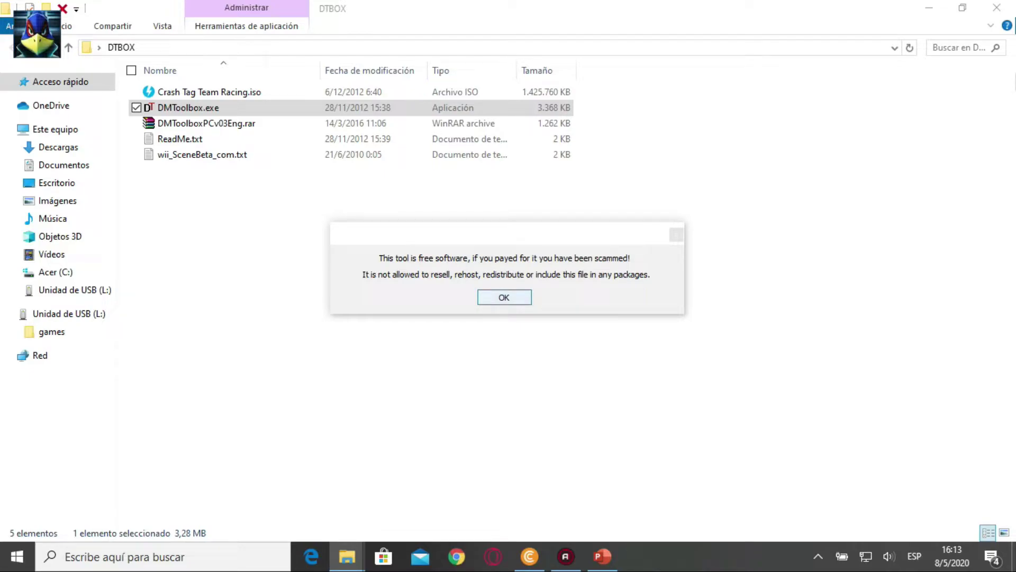
{"action": "key", "text": "Return"}
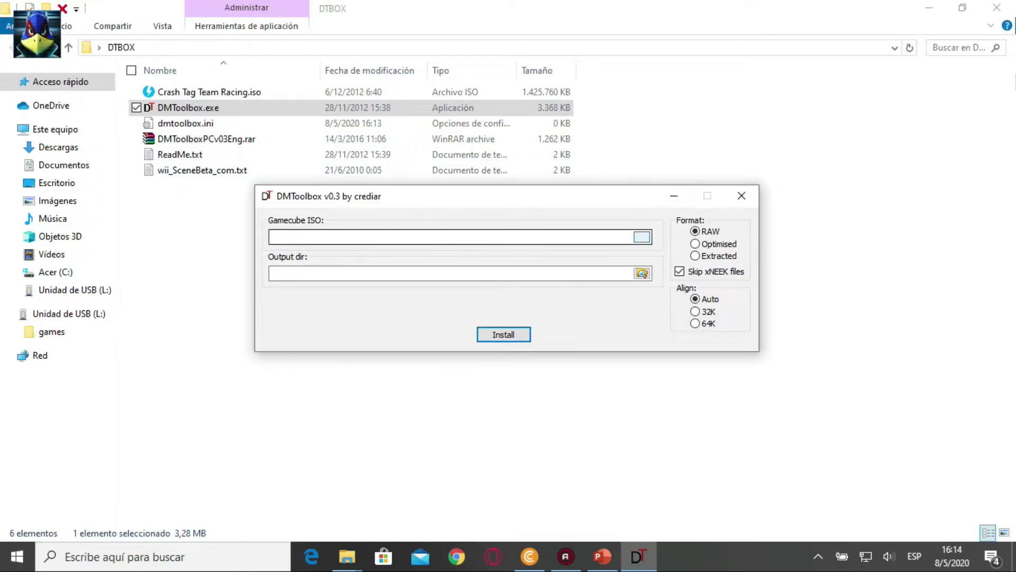
Load Crash Tag Team Racing.iso from the DTBOX folder on the desktop as the Gamecube ISO.
{"action": "left_click", "coordinate": [642, 237]}
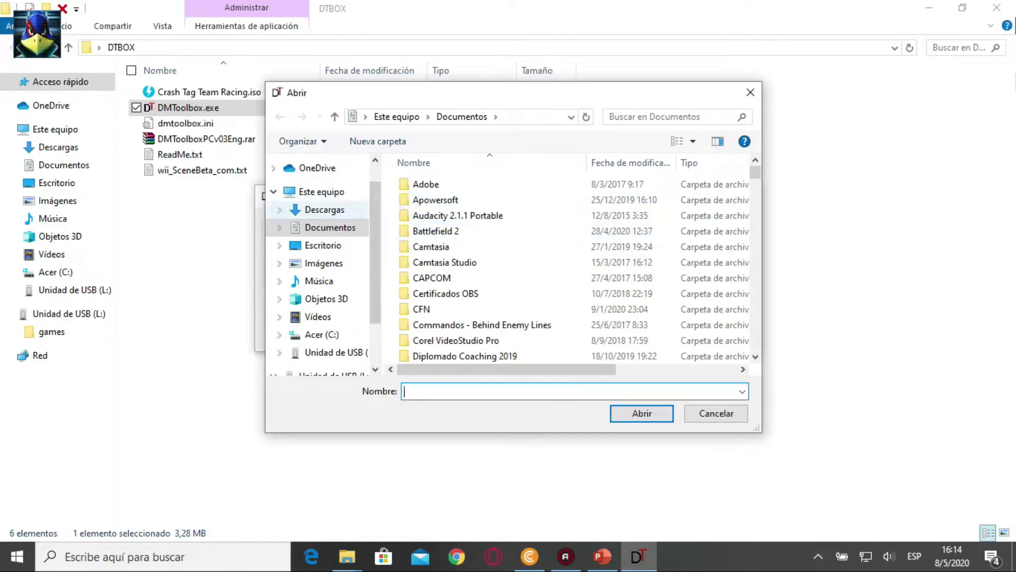
{"action": "left_click", "coordinate": [322, 245]}
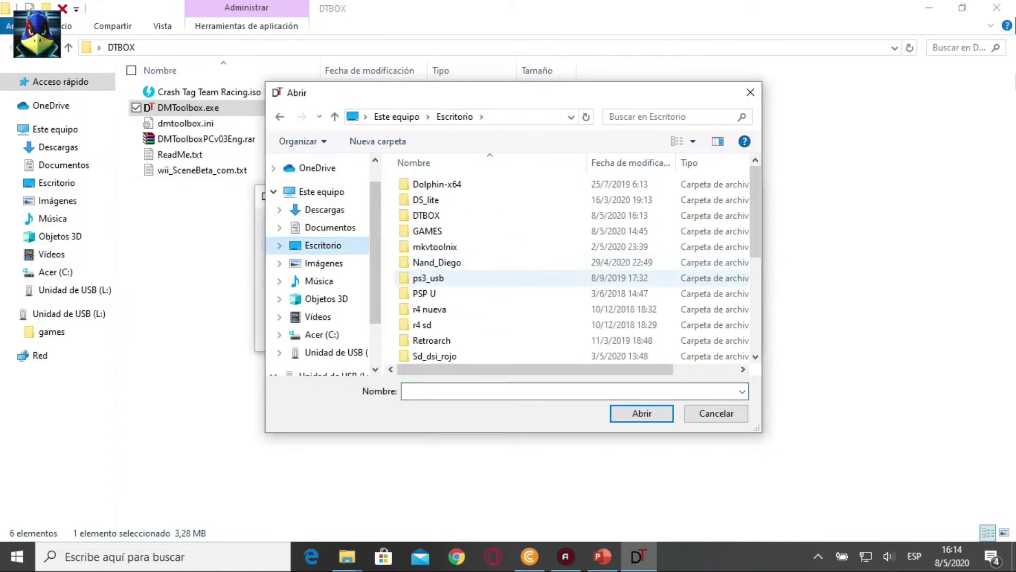
{"action": "double_click", "coordinate": [426, 215]}
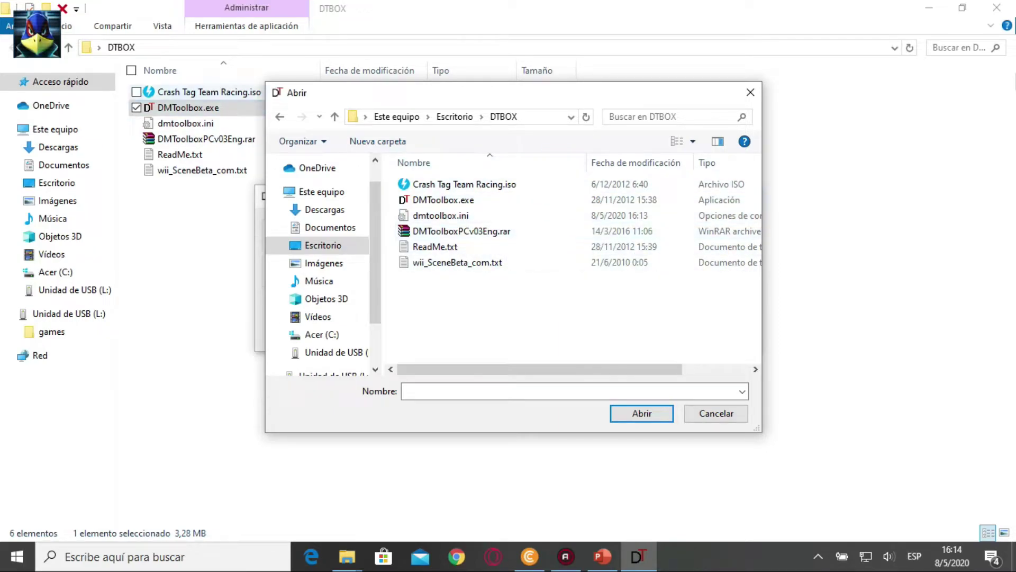
{"action": "left_click", "coordinate": [464, 184]}
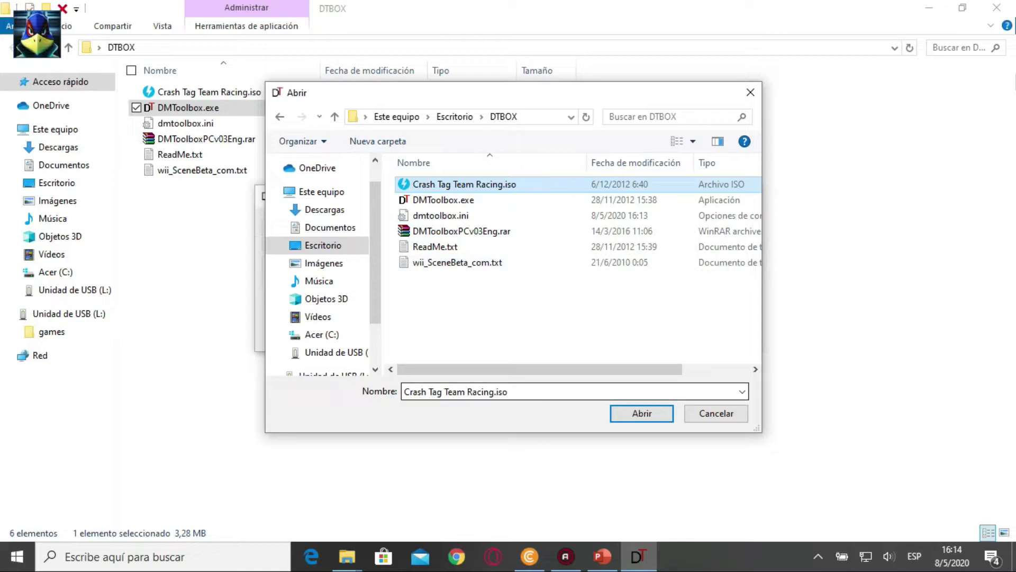
{"action": "key", "text": "Return"}
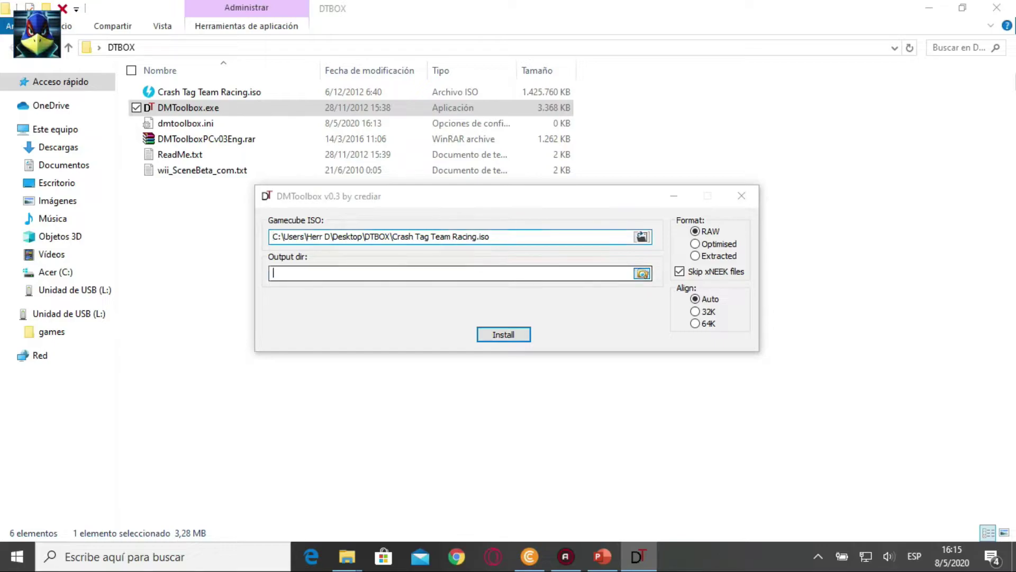
Set the output directory to the games folder on the USB drive (L:).
{"action": "left_click", "coordinate": [642, 273]}
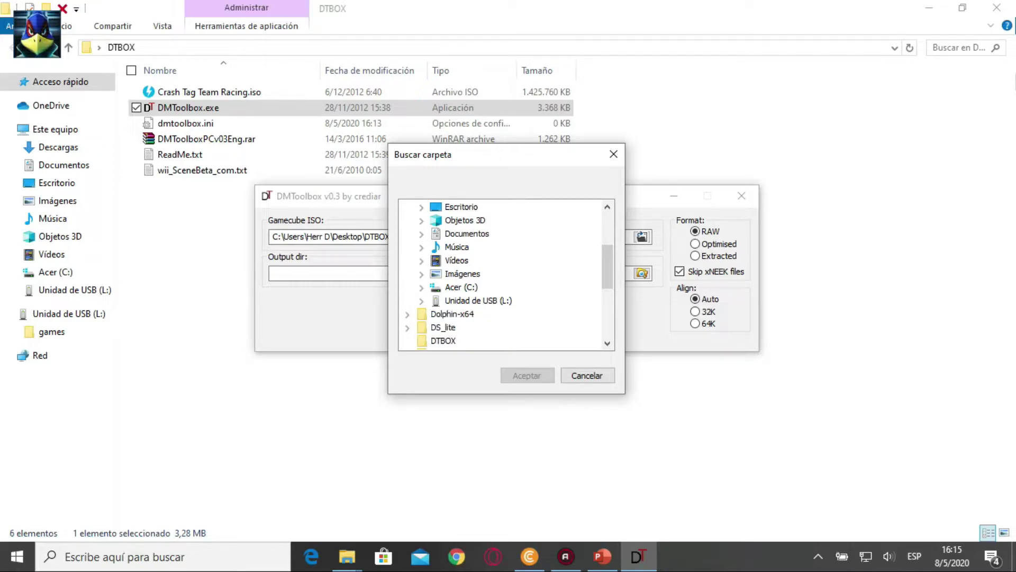
{"action": "left_click", "coordinate": [421, 300]}
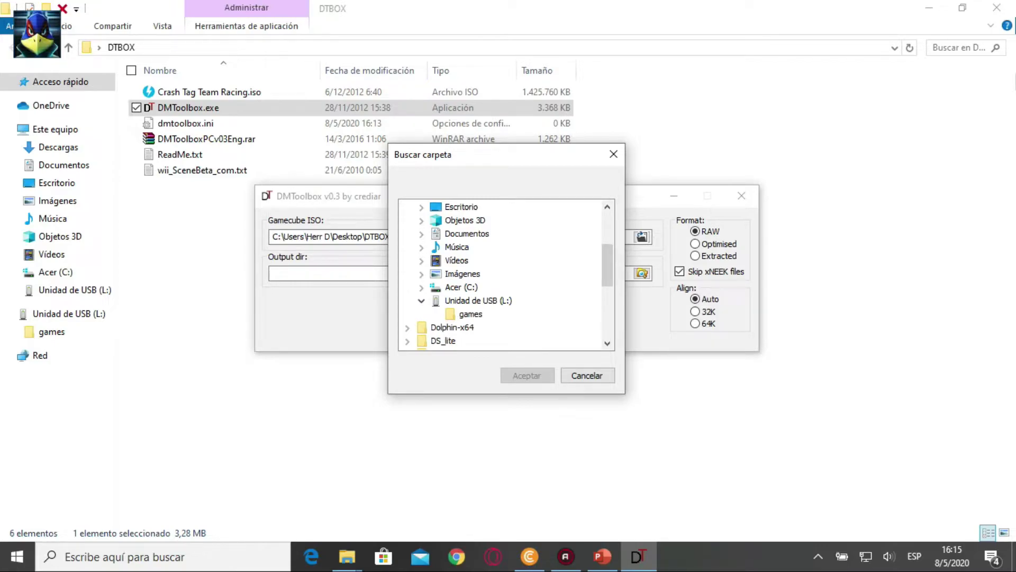
{"action": "left_click", "coordinate": [471, 314]}
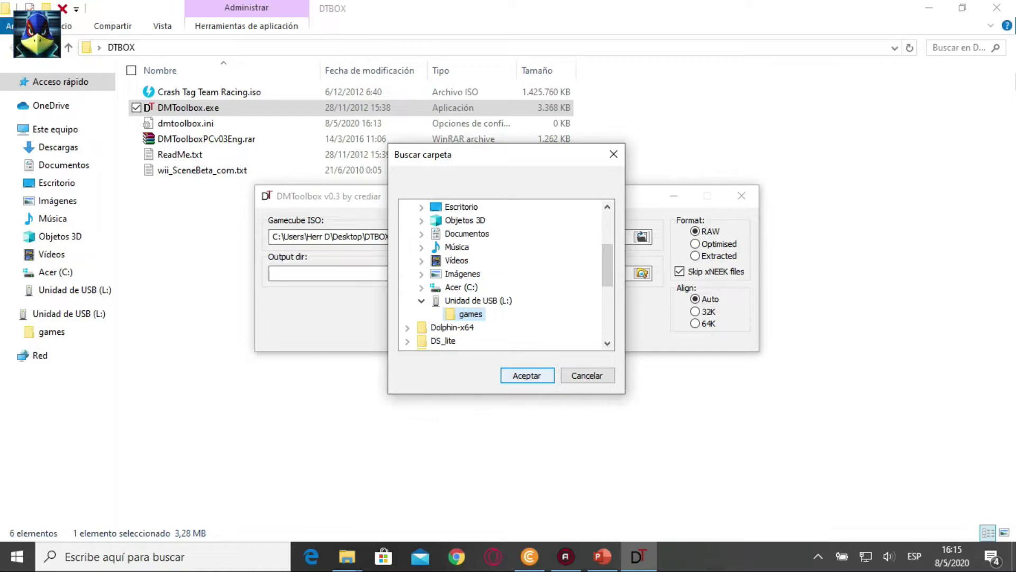
{"action": "key", "text": "Return"}
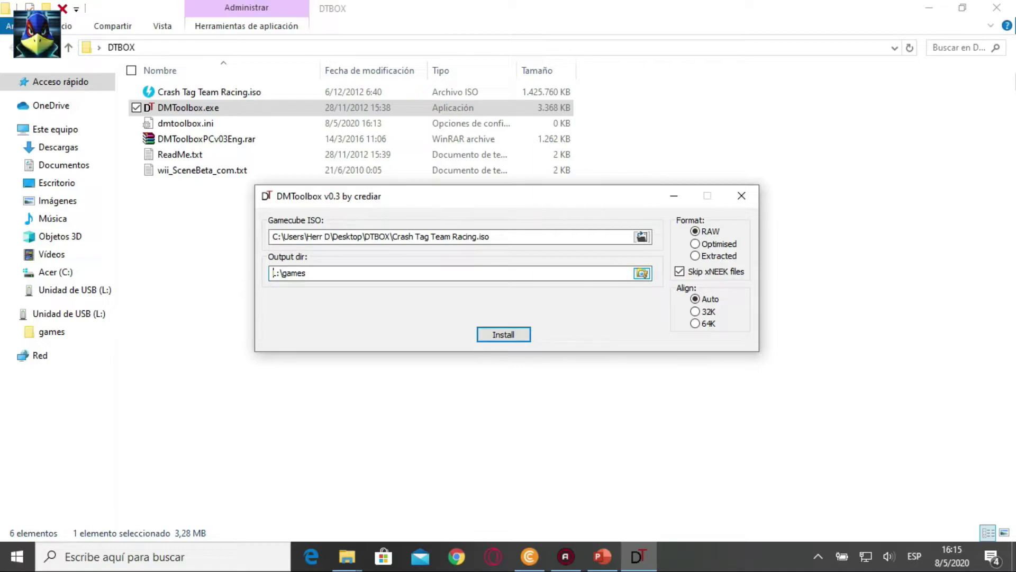
{"action": "left_click", "coordinate": [642, 274]}
{"action": "left_click", "coordinate": [586, 374]}
{"action": "left_click", "coordinate": [695, 243]}
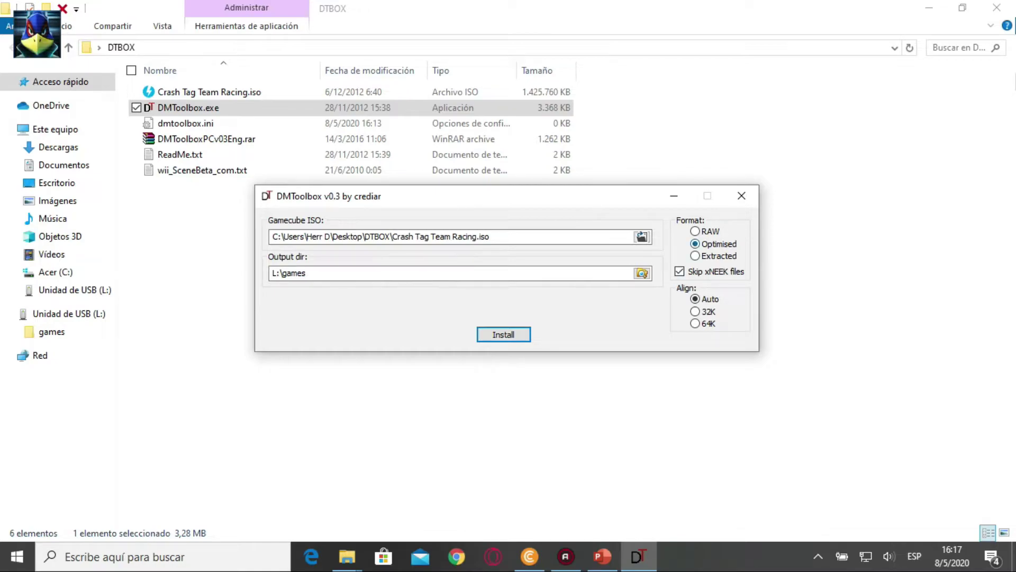
{"action": "left_click", "coordinate": [695, 231]}
{"action": "left_click", "coordinate": [695, 243]}
{"action": "key", "text": "Up"}
{"action": "left_click", "coordinate": [695, 256]}
{"action": "left_click", "coordinate": [694, 231]}
{"action": "left_click", "coordinate": [694, 243]}
{"action": "left_click", "coordinate": [694, 231]}
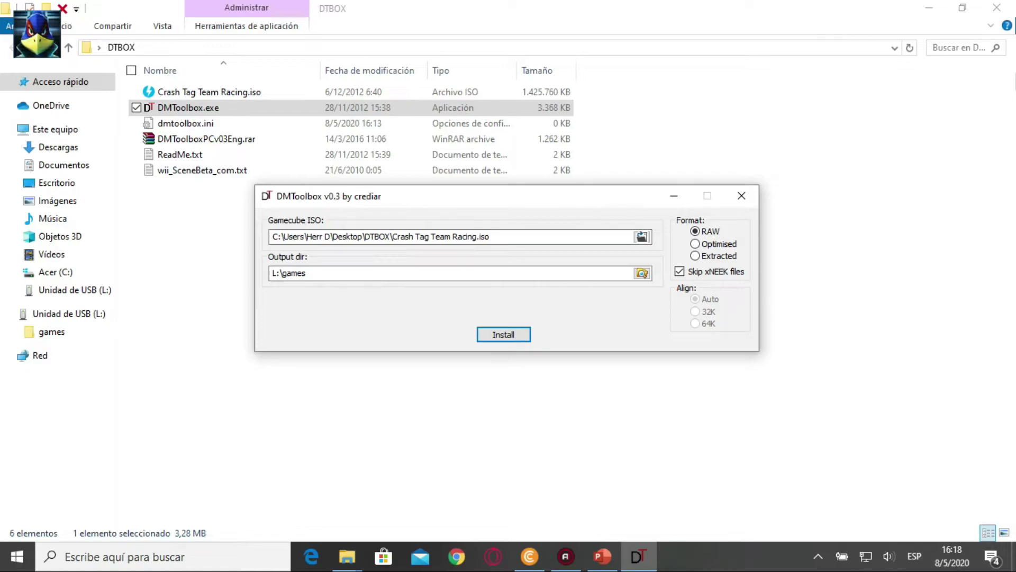
{"action": "left_click", "coordinate": [695, 243]}
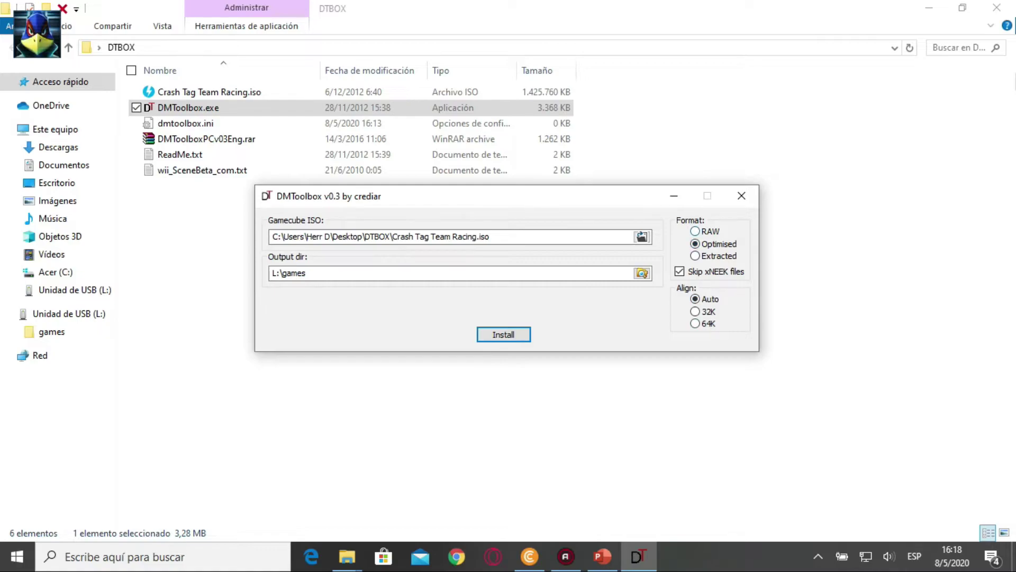
Choose the RAW format, install the game to the USB drive and dismiss the finished installation dialog.
{"action": "left_click", "coordinate": [695, 231]}
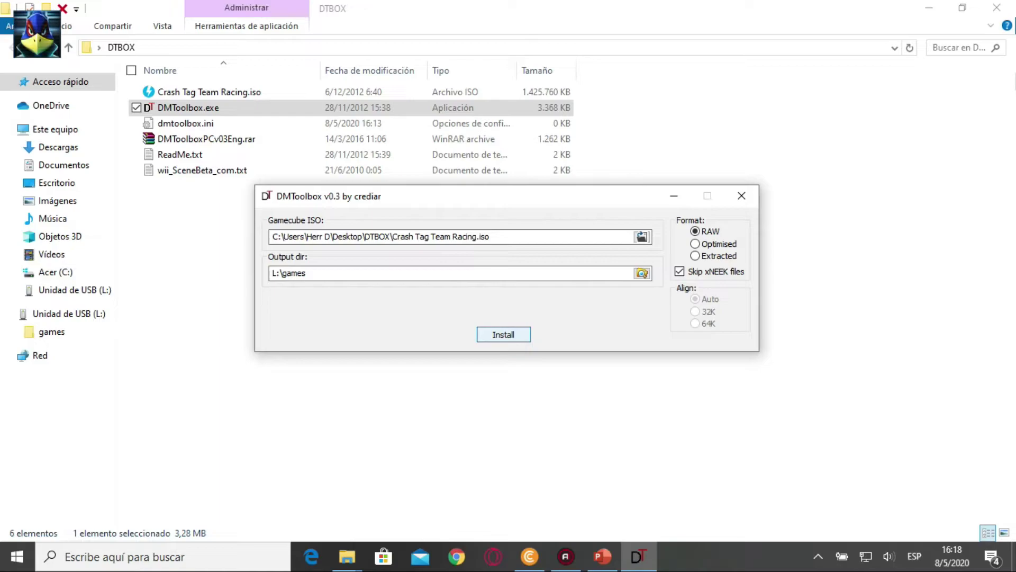
{"action": "key", "text": "Return"}
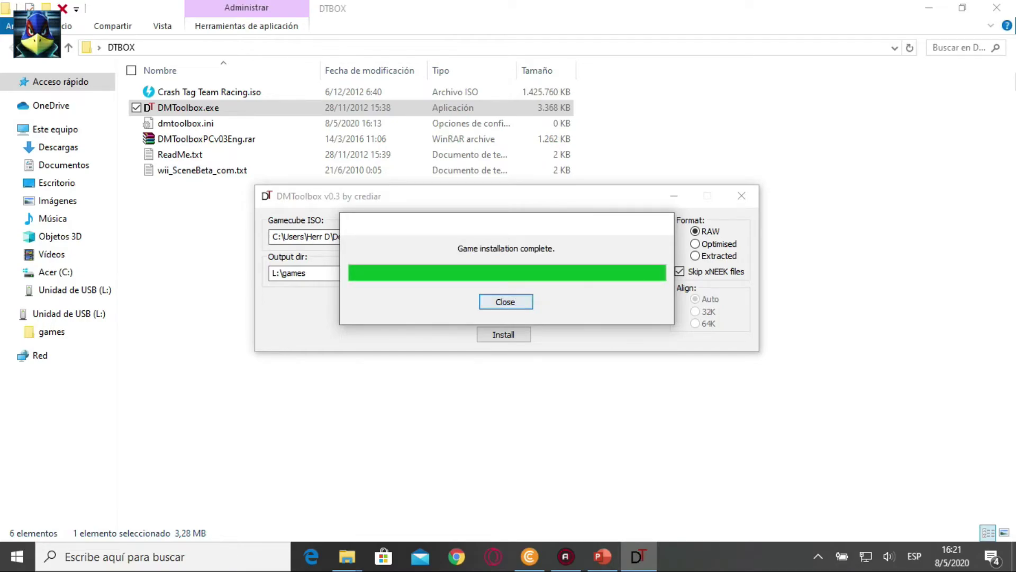
{"action": "key", "text": "Return"}
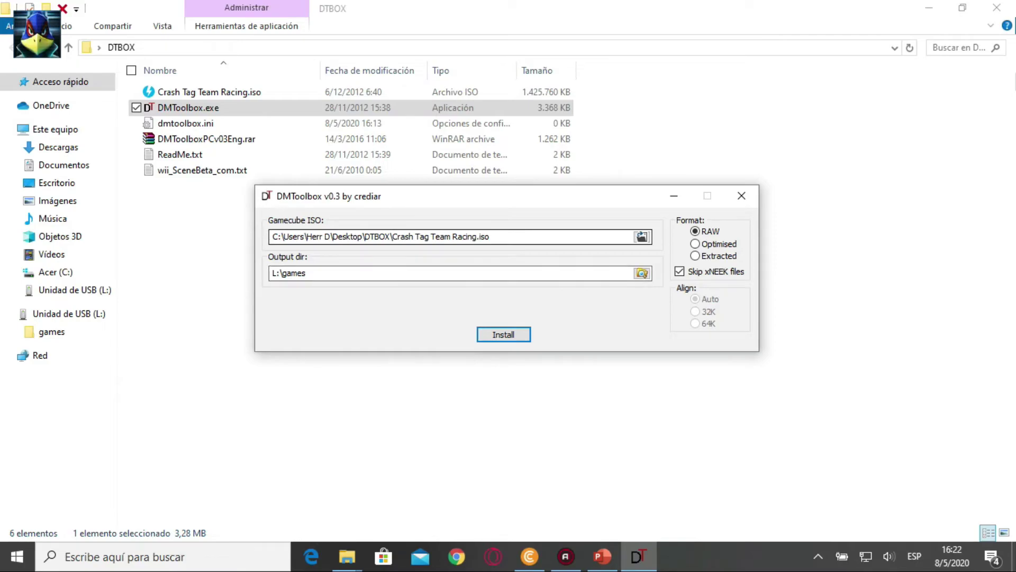
{"action": "left_click", "coordinate": [641, 237]}
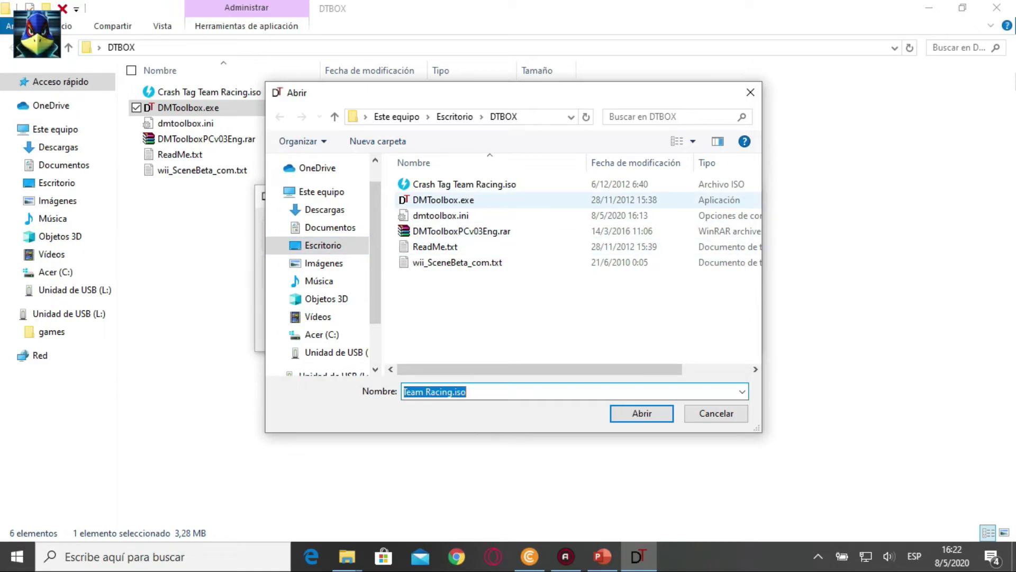
{"action": "left_click", "coordinate": [464, 184]}
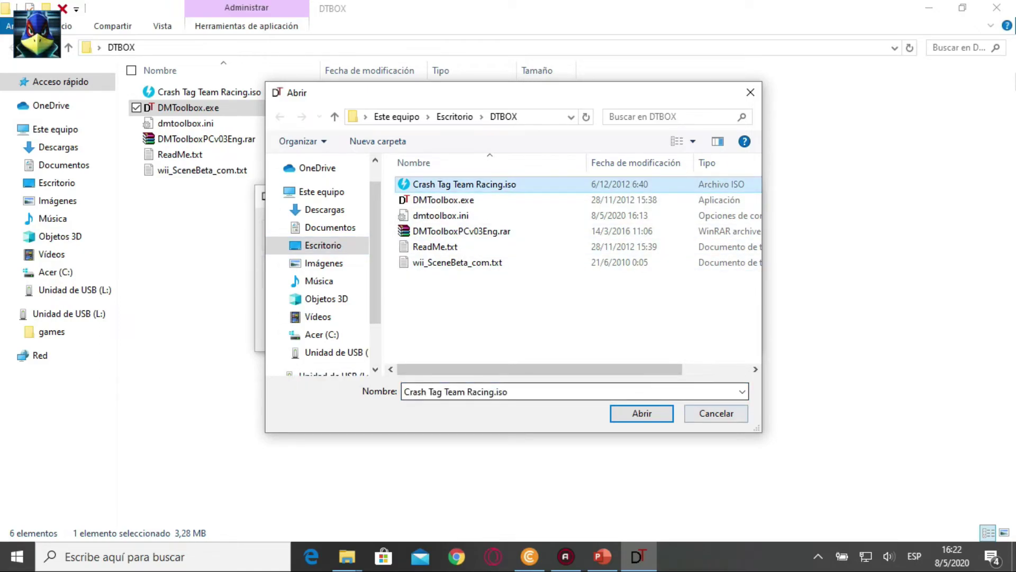
{"action": "left_click", "coordinate": [716, 413]}
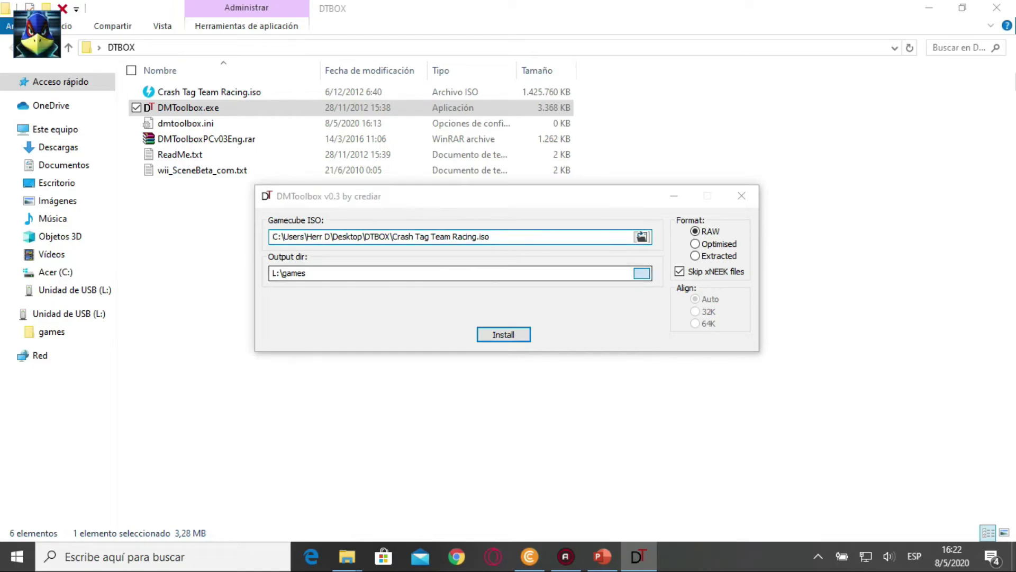
{"action": "left_click", "coordinate": [642, 273]}
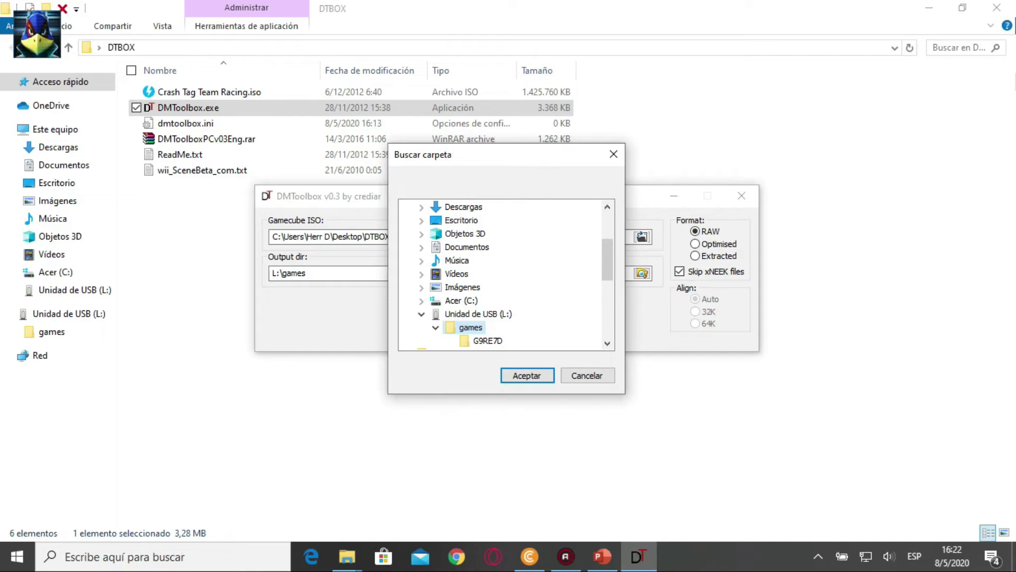
{"action": "key", "text": "Return"}
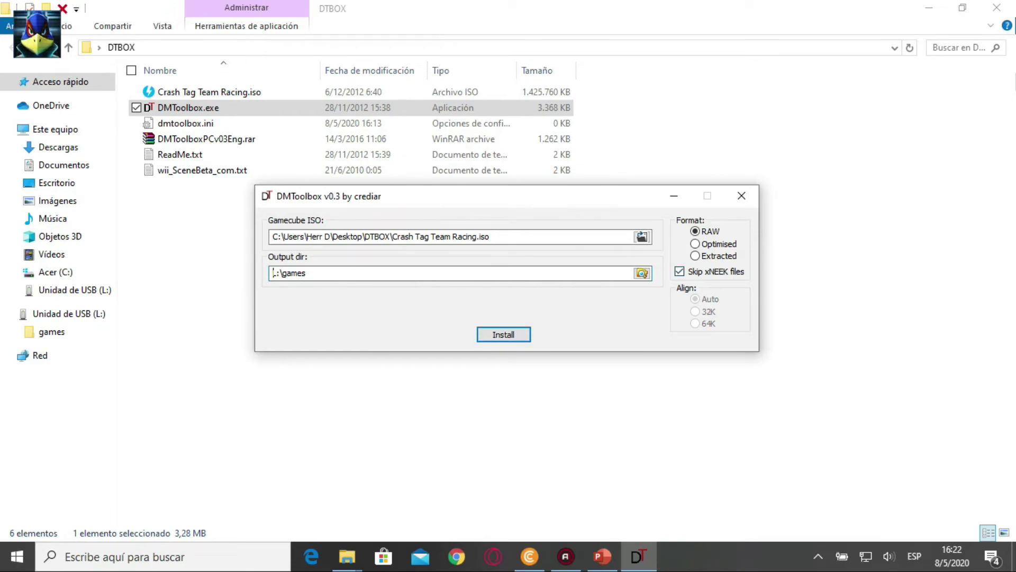
Close DMToolbox and safely eject the USB drive (L:) from Windows.
{"action": "left_click", "coordinate": [741, 195]}
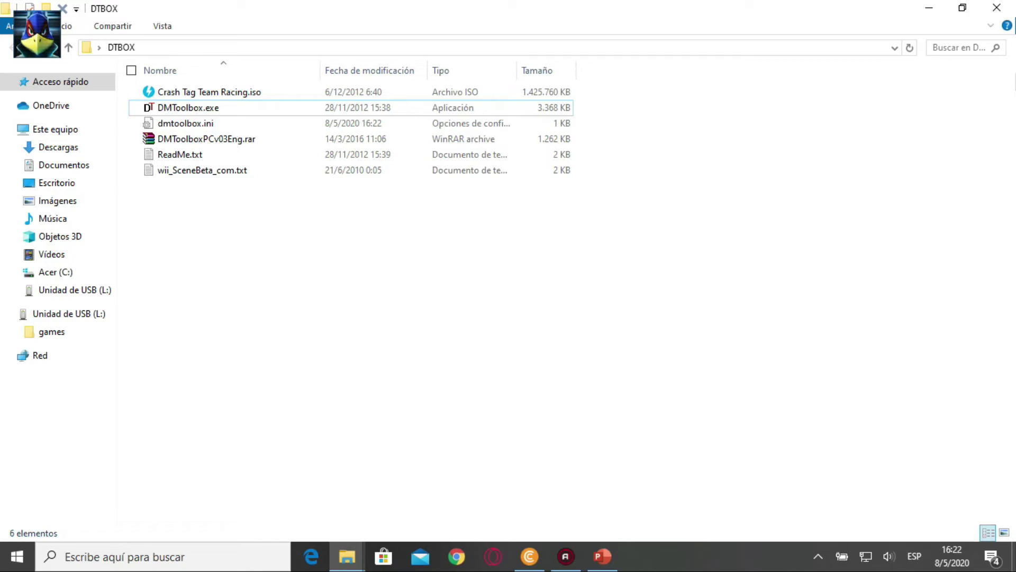
{"action": "left_click", "coordinate": [818, 556]}
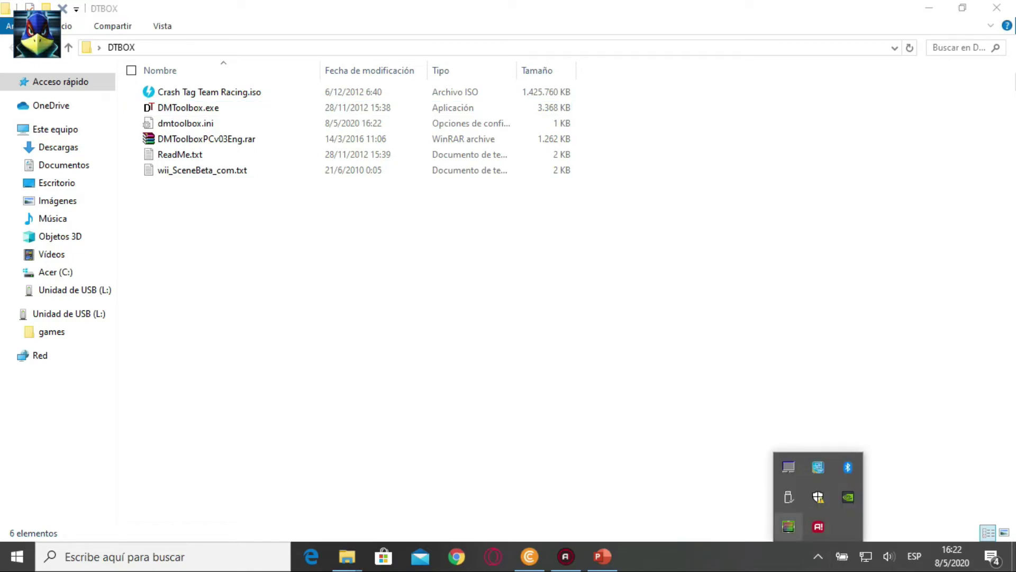
{"action": "left_click", "coordinate": [788, 496]}
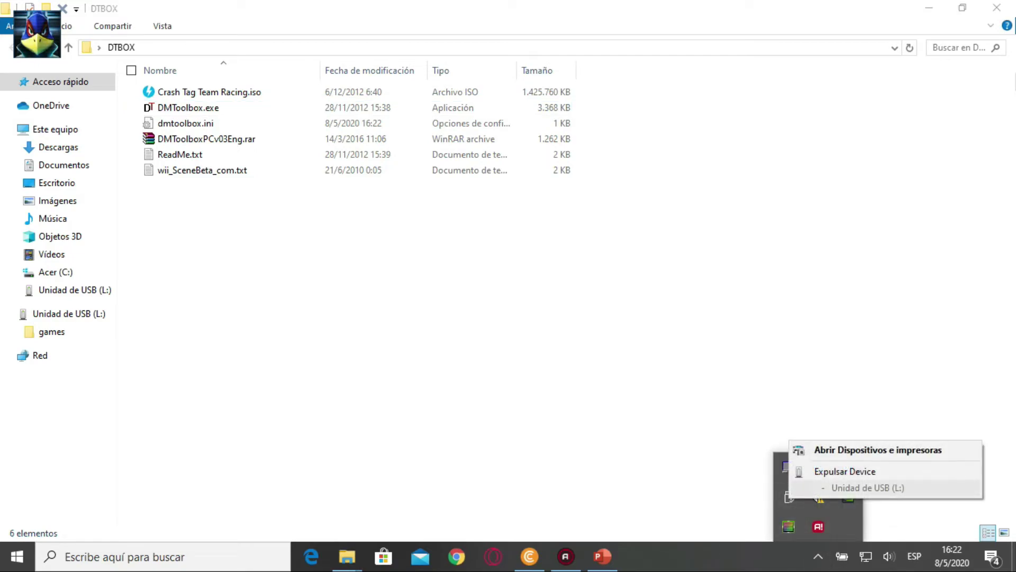
{"action": "left_click", "coordinate": [845, 471]}
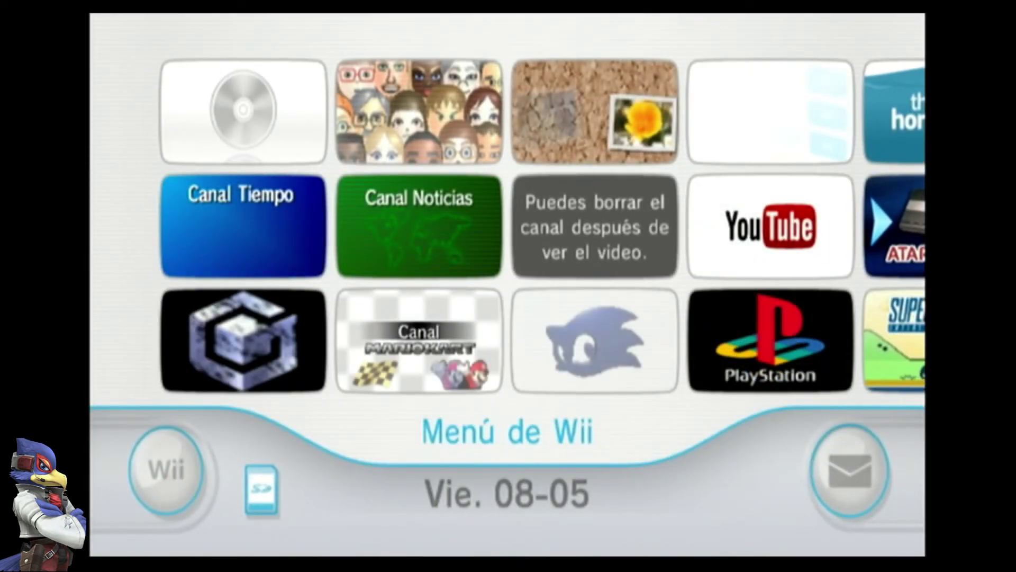
Switch to the Wii menu and start the Nintendont channel.
{"action": "key", "text": "plus"}
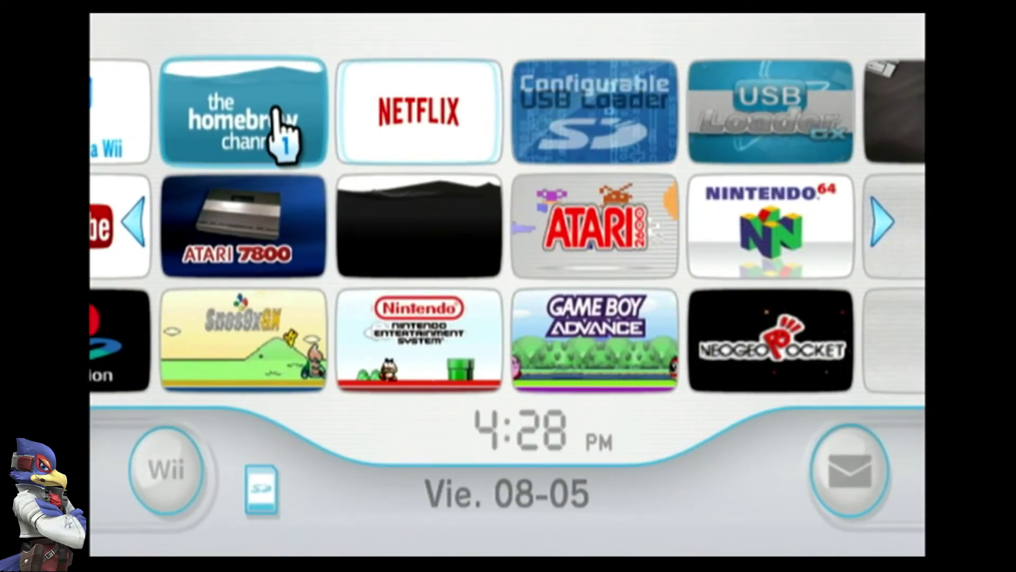
{"action": "key", "text": "minus"}
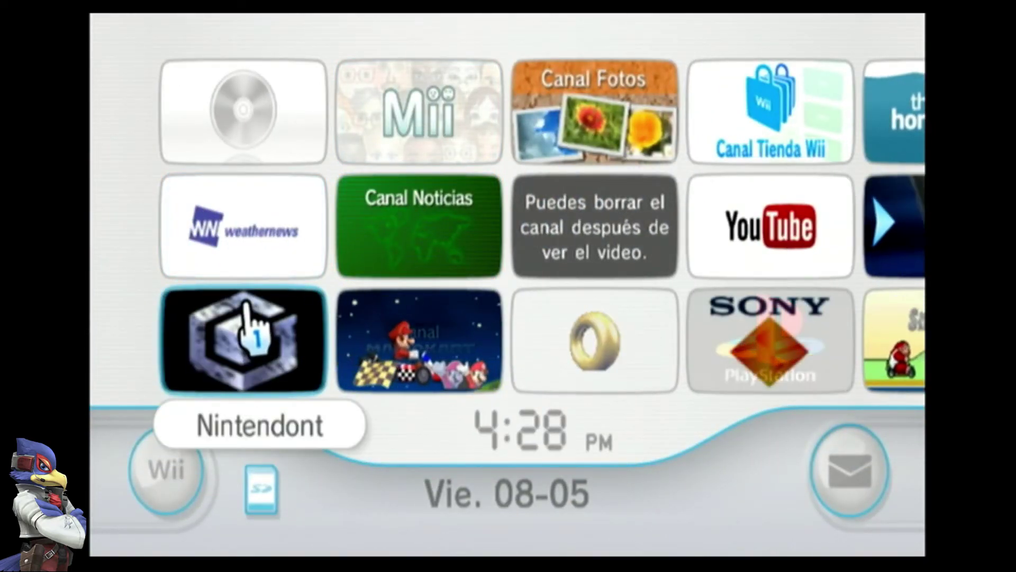
{"action": "left_click", "coordinate": [236, 334]}
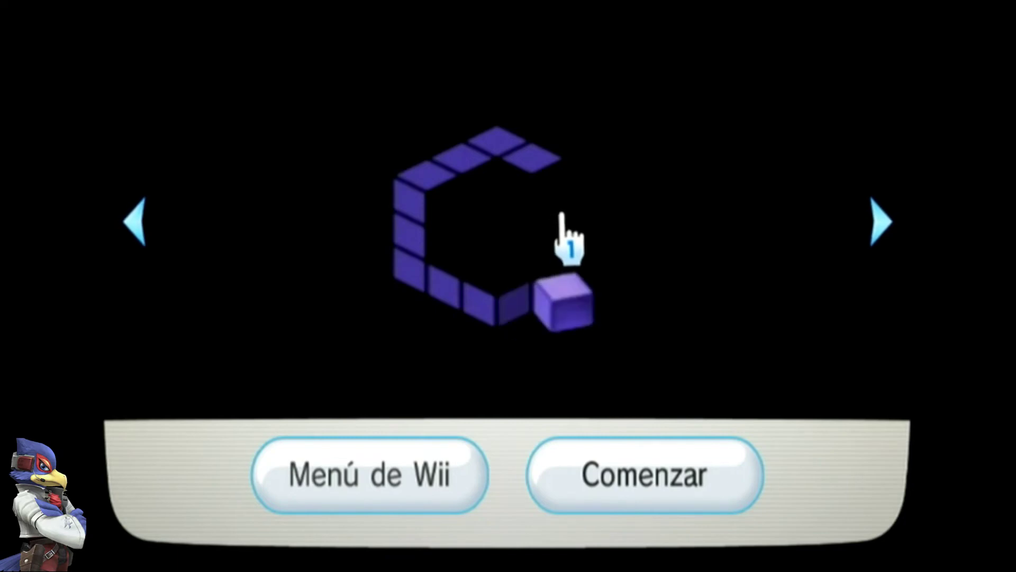
{"action": "left_click", "coordinate": [398, 478]}
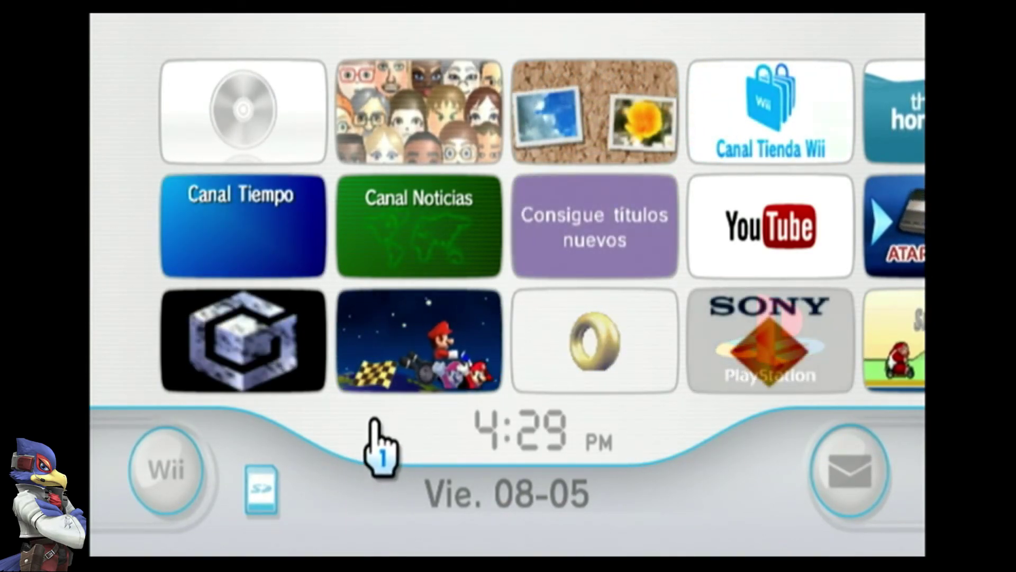
{"action": "left_click", "coordinate": [311, 386]}
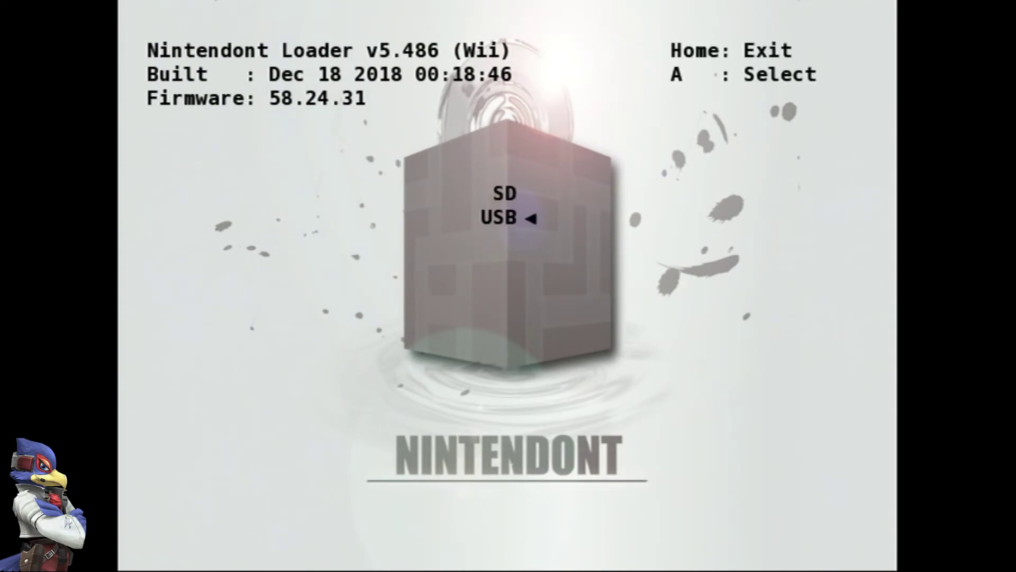
Choose USB as the storage device and select Crash Tag Team Racing [G9RE7D] in the game list.
{"action": "key", "text": "Up"}
{"action": "key", "text": "Down"}
{"action": "key", "text": "Return"}
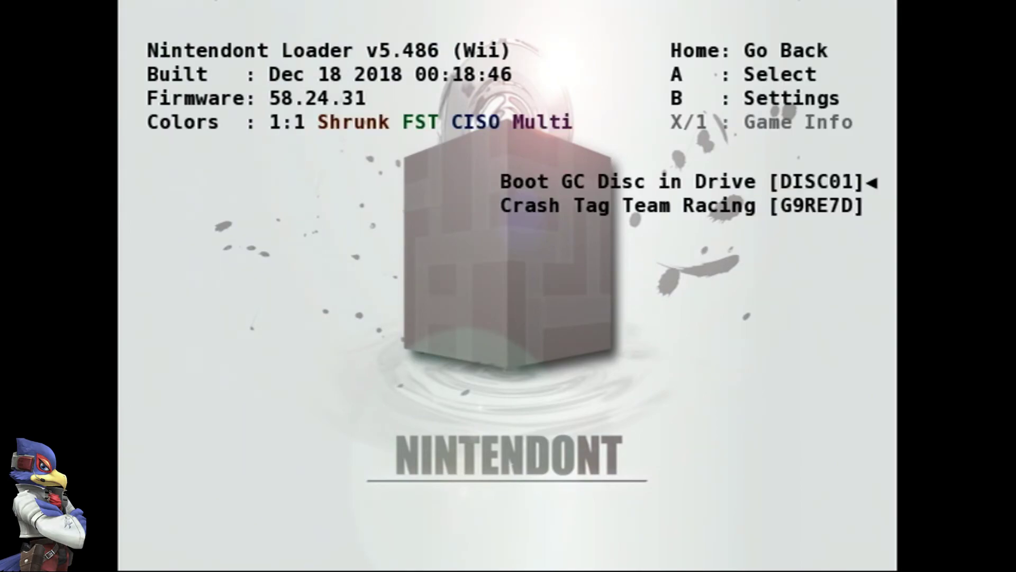
{"action": "key", "text": "Down"}
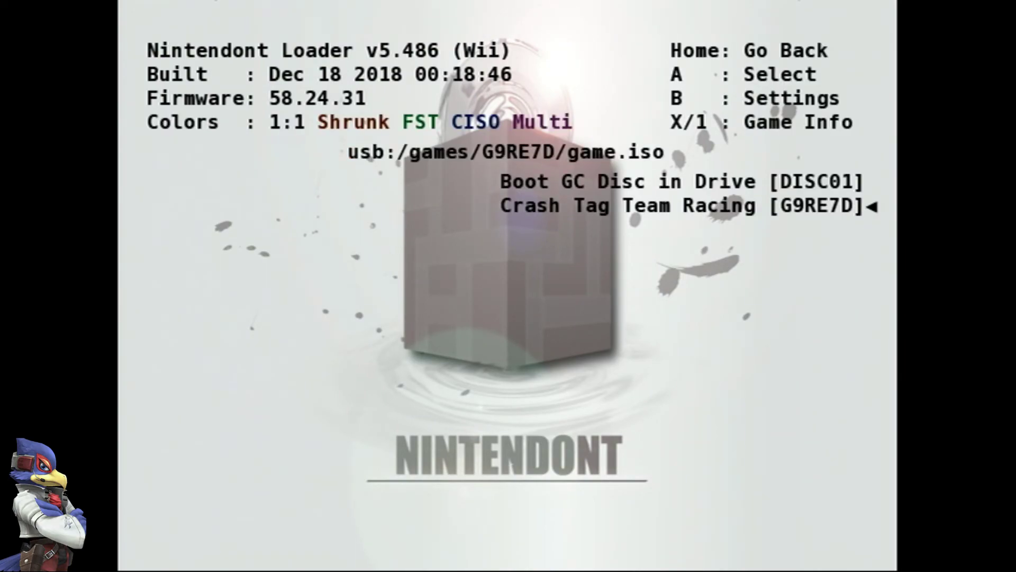